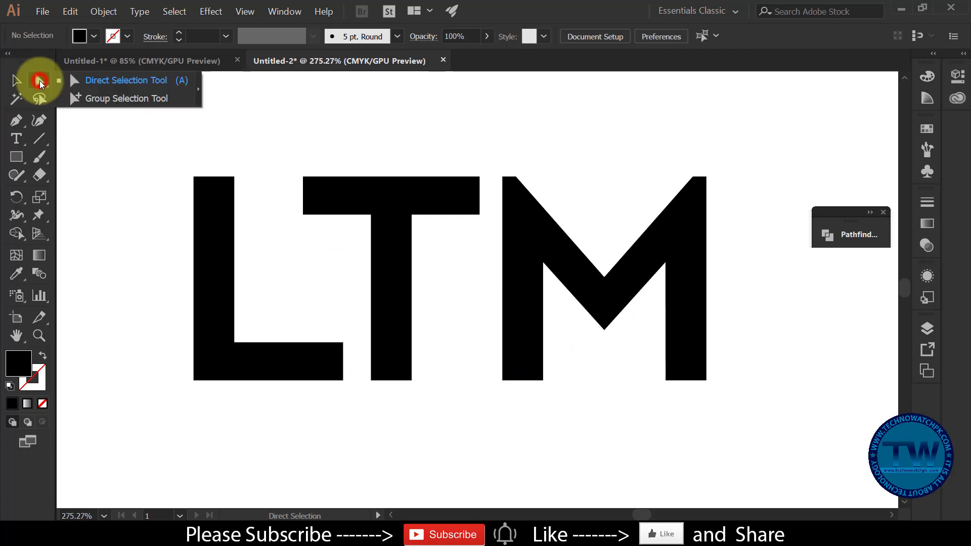
Shorten the L's foot and both ends of the T's crossbar by equal amounts using the Direct Selection tool.
left_click(112, 83)
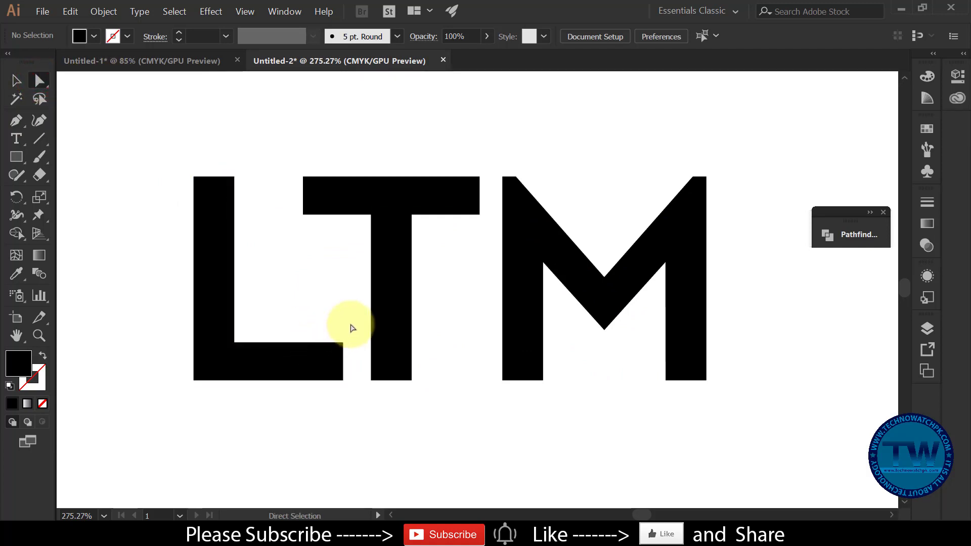
left_click_drag(351, 336, 330, 396)
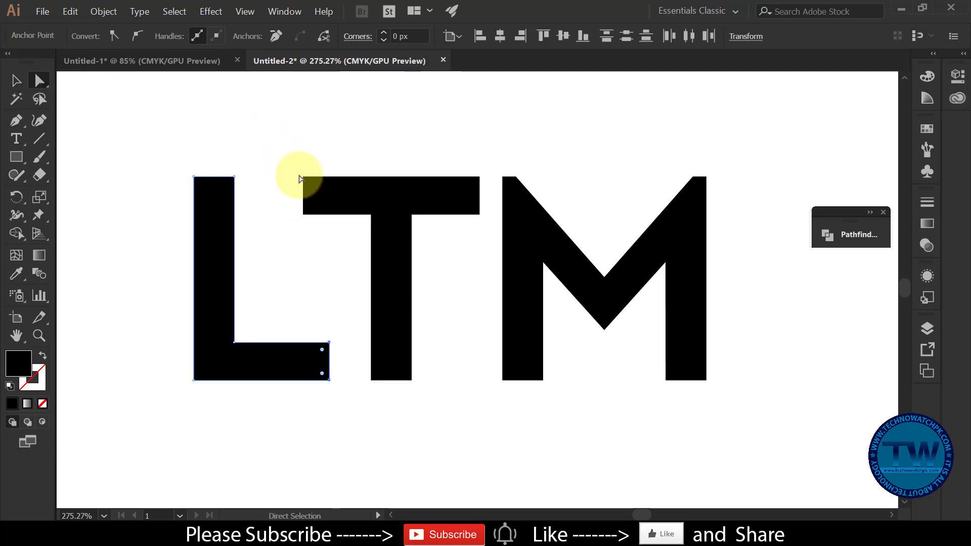
left_click_drag(292, 163, 317, 236)
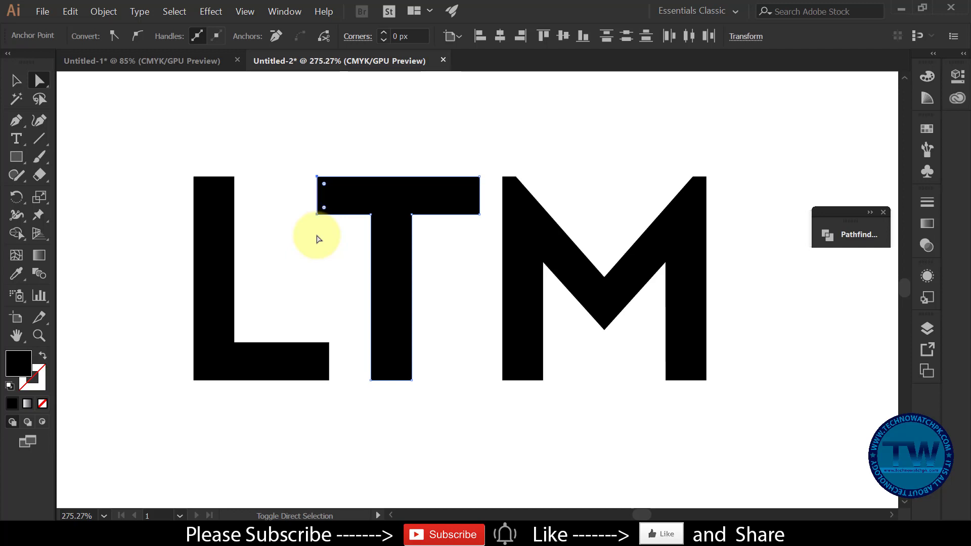
left_click_drag(494, 164, 470, 226)
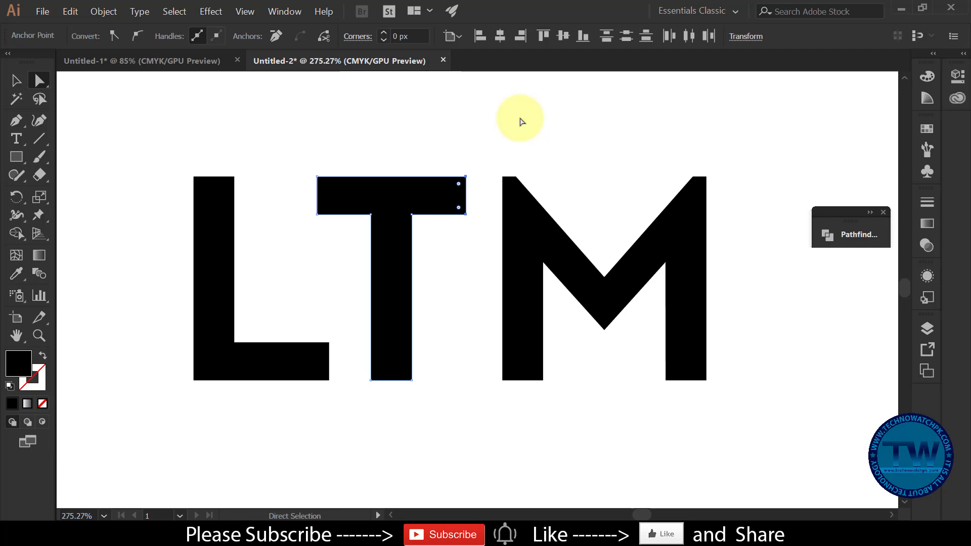
left_click(451, 312)
scroll(486, 387, "down", 2)
key("ctrl+space")
left_click_drag(465, 361, 423, 360)
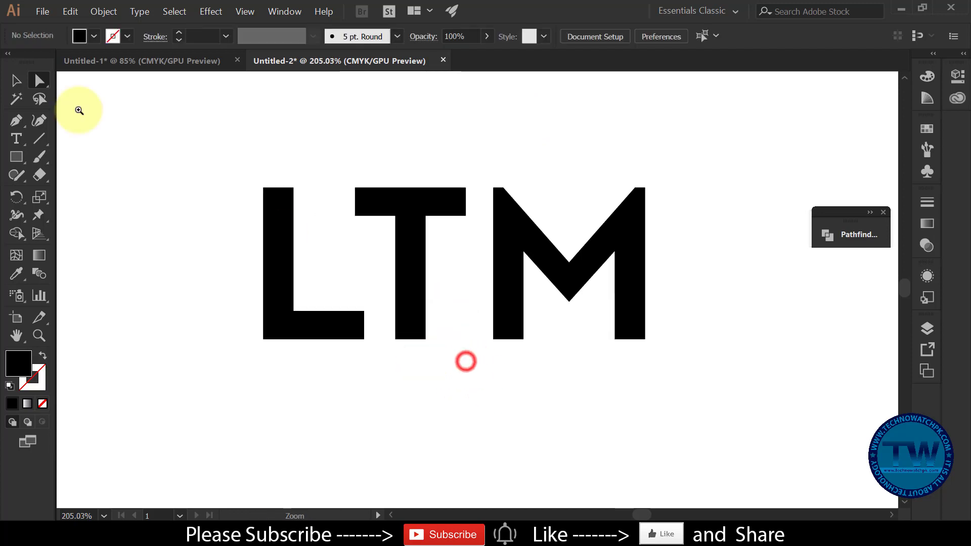
Nudge the T left toward the end of the L's shortened foot.
left_click(17, 80)
left_click(169, 117)
left_click(410, 242)
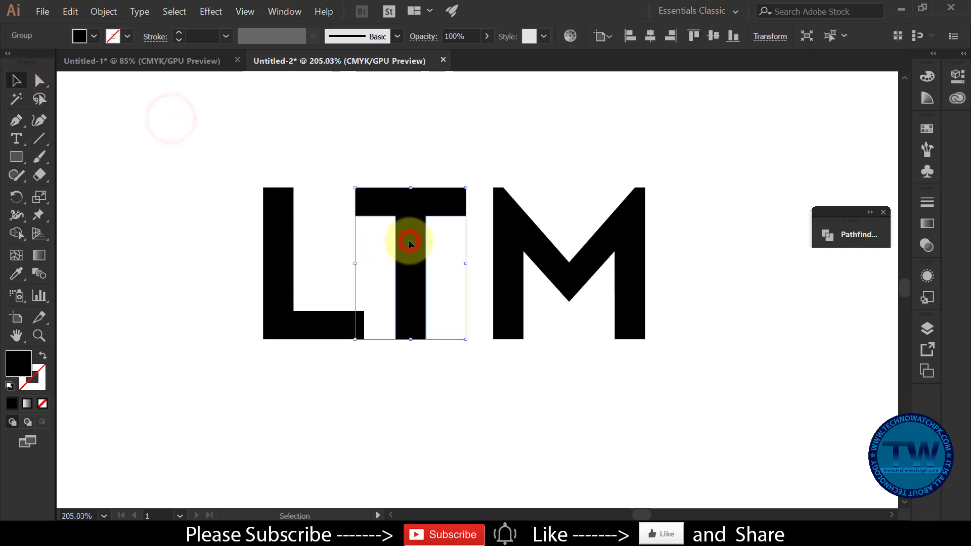
key("Left")
key("Left")
key("Left")
key("Left")
key("Left")
key("Left")
key("Left")
key("Left")
key("Left")
Nudge the M left to bring it closer to the T.
left_click(511, 249)
key("Left")
key("Left")
key("Left")
key("Left")
key("Left")
key("Left")
key("Left")
key("Left")
key("Left")
key("Left")
key("Left")
key("Left")
key("Left")
key("Left")
key("Left")
key("Left")
key("Left")
key("Left")
key("Left")
left_click(505, 385)
left_click_drag(471, 323, 450, 339)
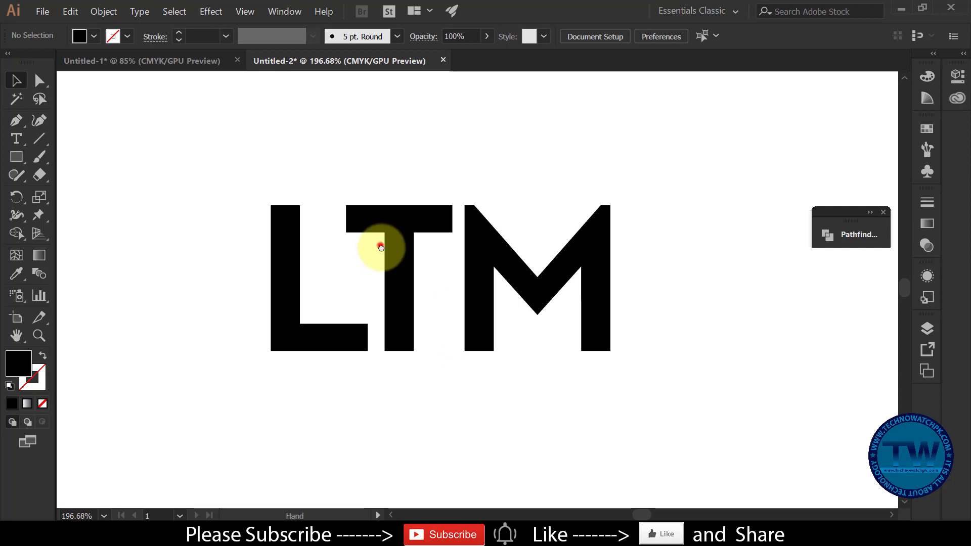
Nudge the T further left to narrow its gap to the L's foot.
left_click_drag(380, 245, 399, 262)
left_click_drag(462, 297, 475, 326)
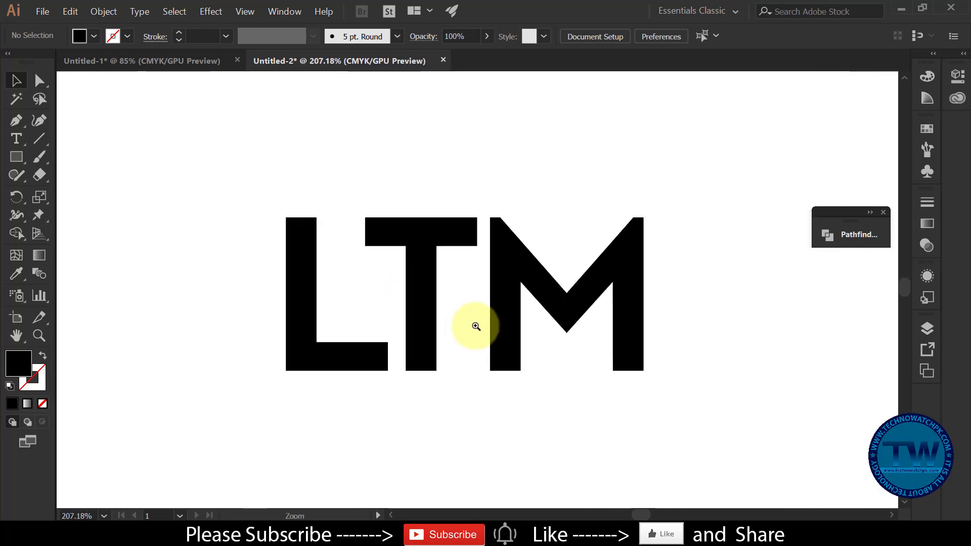
left_click(423, 307)
key("Left")
key("Left")
key("Left")
key("Left")
key("Left")
key("Left")
key("Left")
key("Left")
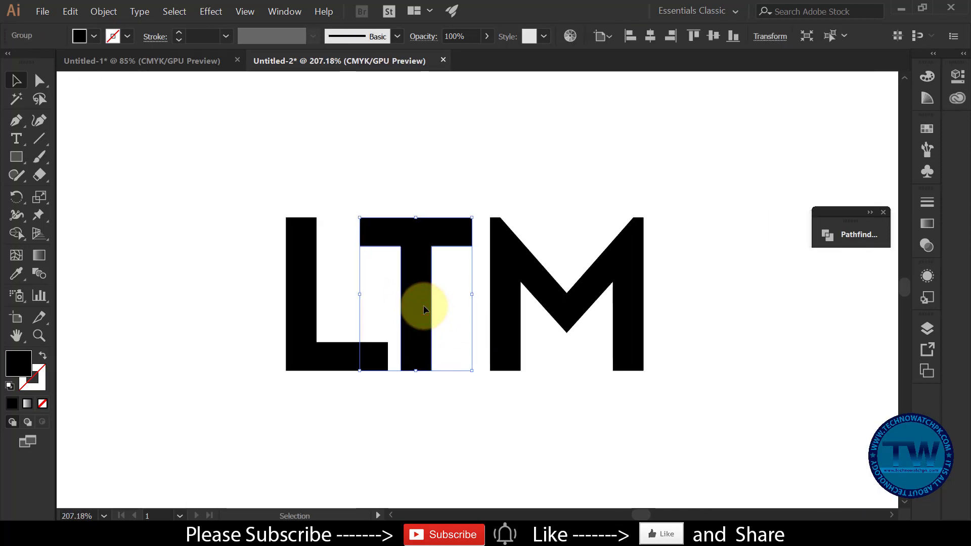
Nudge the M further left to narrow its gap to the T's crossbar.
left_click(519, 303)
key("Left")
key("Left")
key("Left")
key("Left")
key("Left")
key("Left")
key("Left")
key("Left")
key("Left")
key("Left")
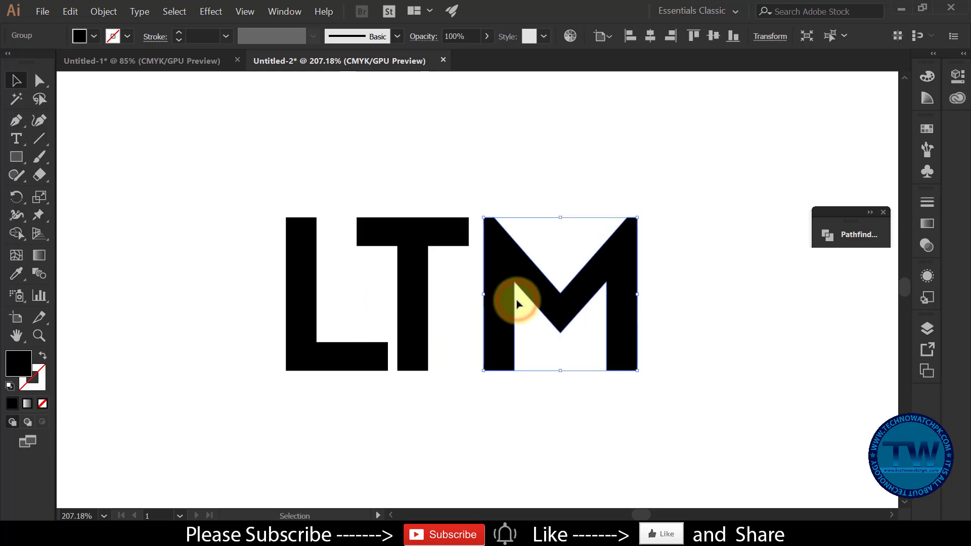
key("Left")
key("Left")
left_click(461, 414)
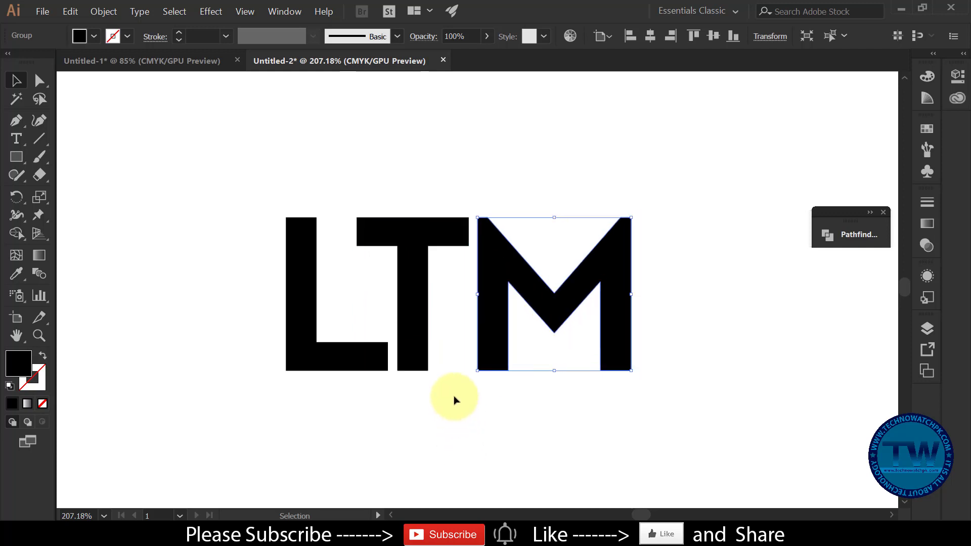
Fine-tune the T's horizontal position between the L and the M with small nudges.
left_click(412, 336)
key("Right")
left_click(433, 402)
left_click(418, 349)
key("Left")
key("Left")
key("Left")
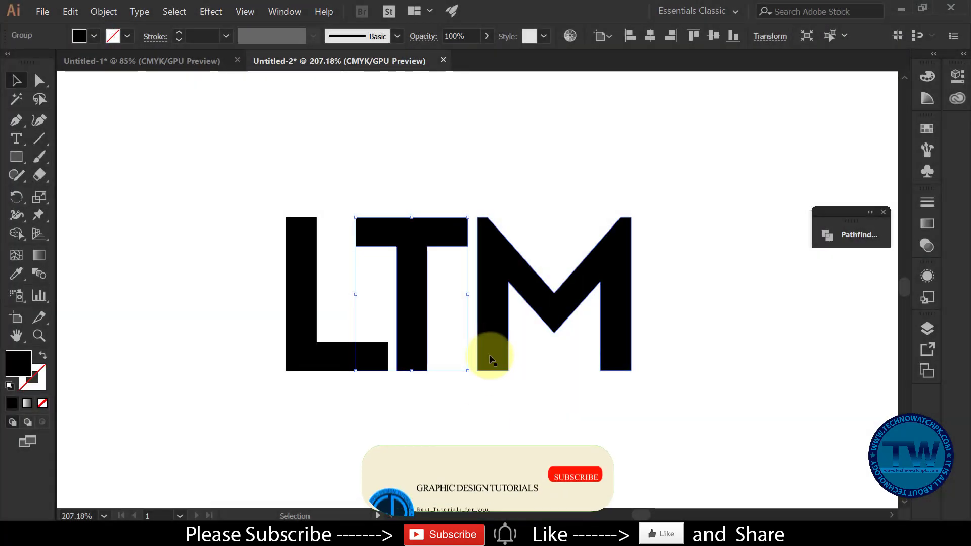
left_click(482, 422)
left_click(418, 345)
mouse_move(473, 418)
left_mouse_down()
mouse_move(344, 400)
mouse_move(466, 406)
left_mouse_up()
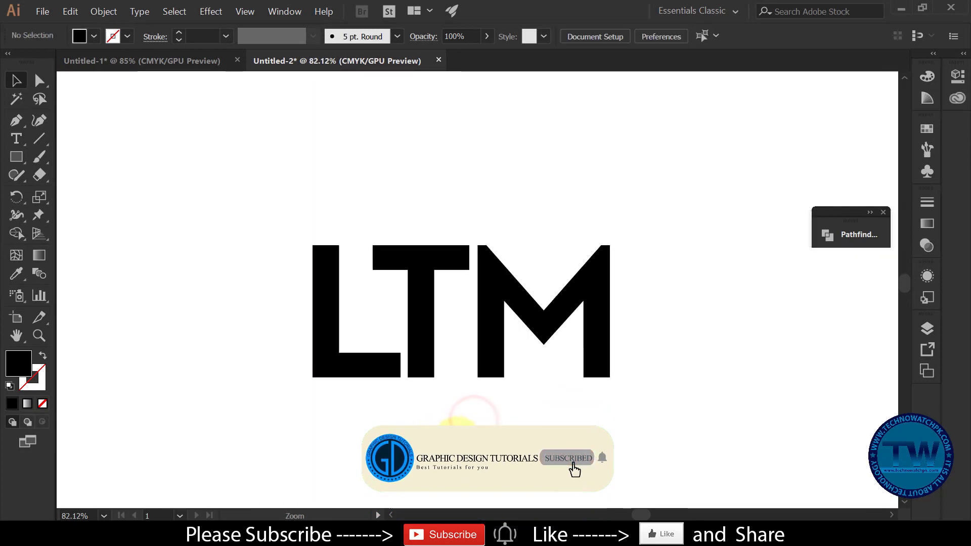
Nudge the M and T slightly left to tighten and even out the gaps between the three letters.
left_click(491, 310)
key("Left")
key("Left")
left_click(421, 338)
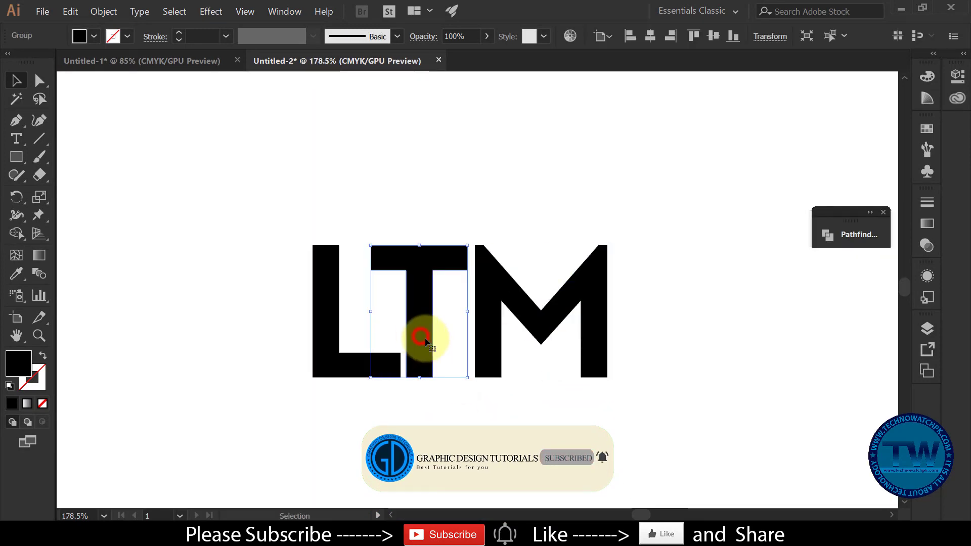
key("Left")
key("Left")
left_click(506, 331)
left_click(492, 332)
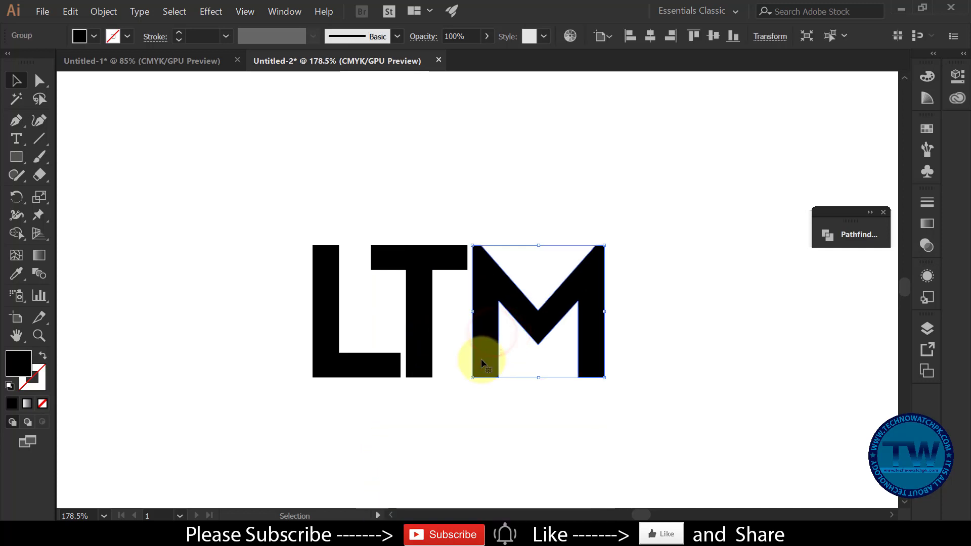
left_click(428, 344)
left_click(473, 421)
key("z")
mouse_move(510, 417)
left_mouse_down()
mouse_move(347, 397)
mouse_move(512, 424)
left_mouse_up()
Extend the L's vertical stem upward above the tops of the T and M using the Direct Selection tool.
left_click_drag(314, 246, 308, 205)
left_click_drag(38, 79, 121, 83)
left_click_drag(318, 248, 364, 271)
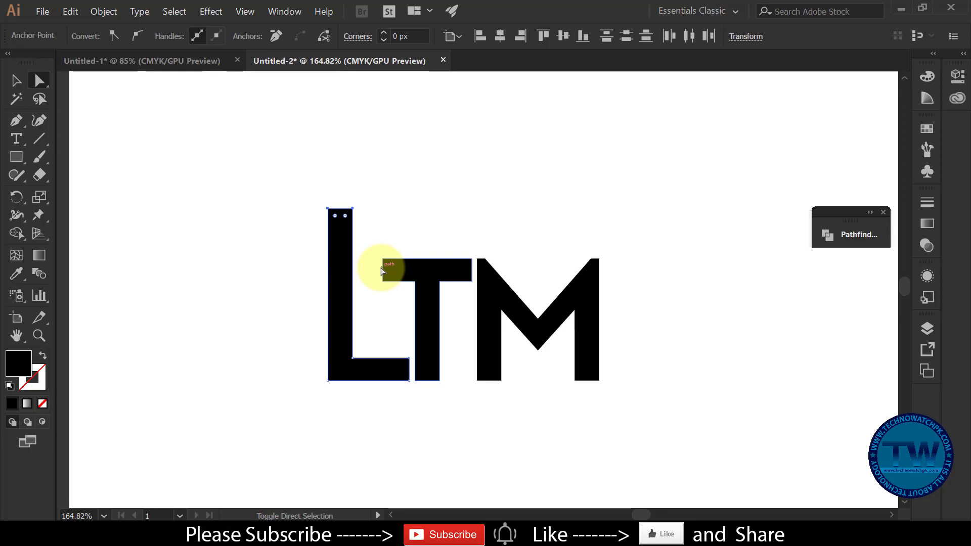
Extend the M's right leg downward below the baseline of the other letters.
left_click_drag(561, 374, 616, 389)
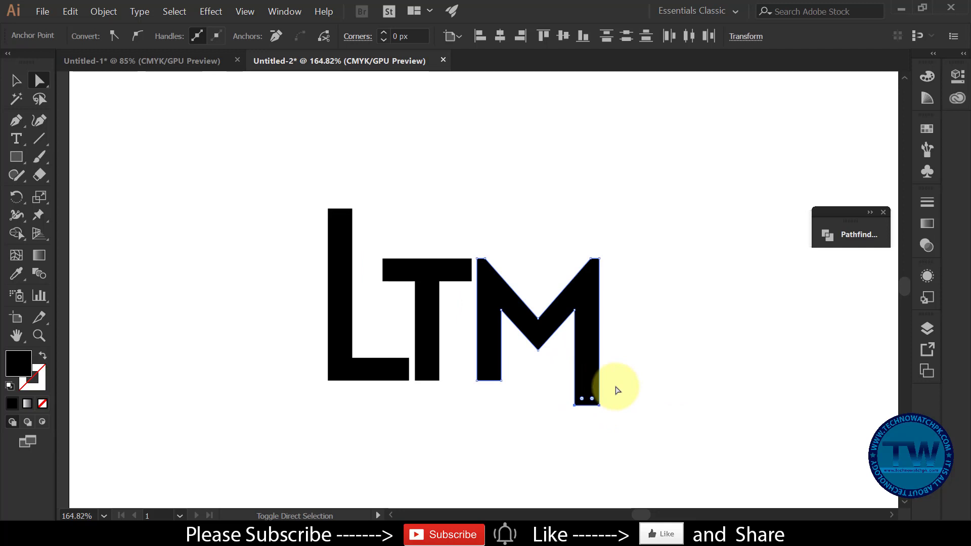
scroll(616, 392, "down", 2)
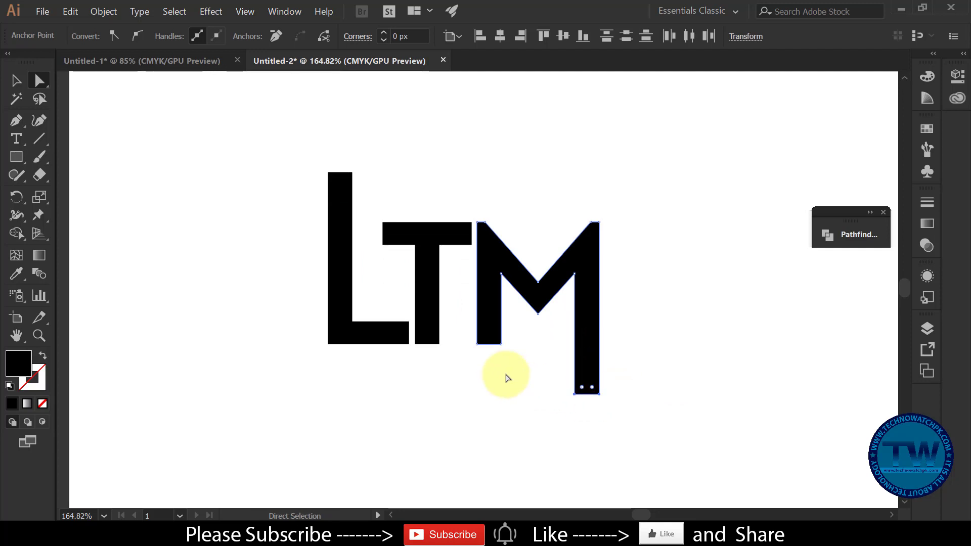
left_click(400, 393)
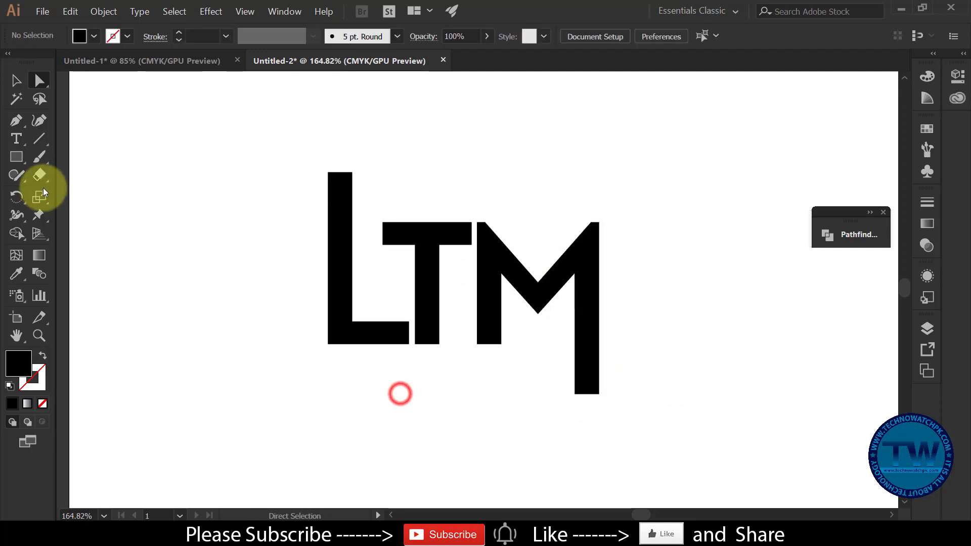
Draw a square about 29.3 px wide across the upper part of the L's stem and fill it red.
left_click(16, 160)
left_click(122, 158)
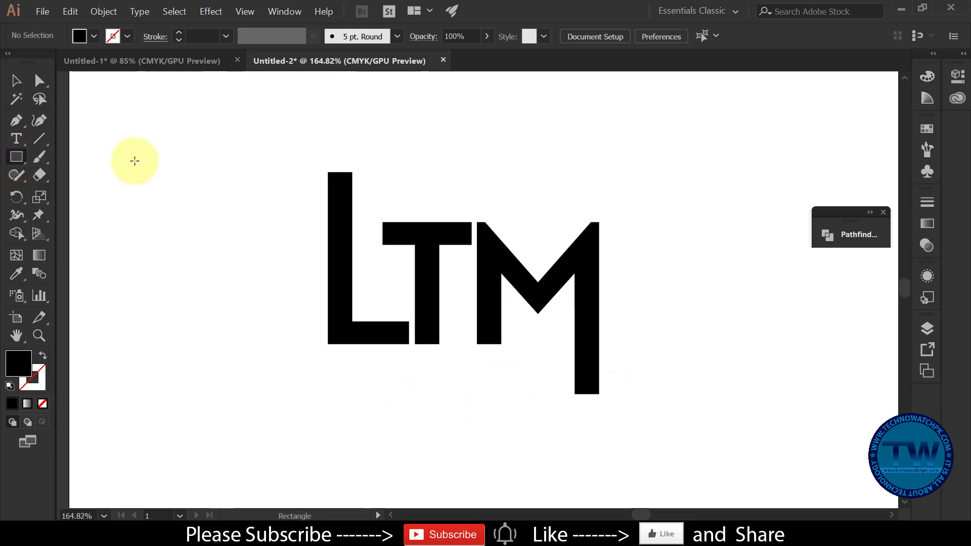
left_click_drag(328, 191, 353, 214)
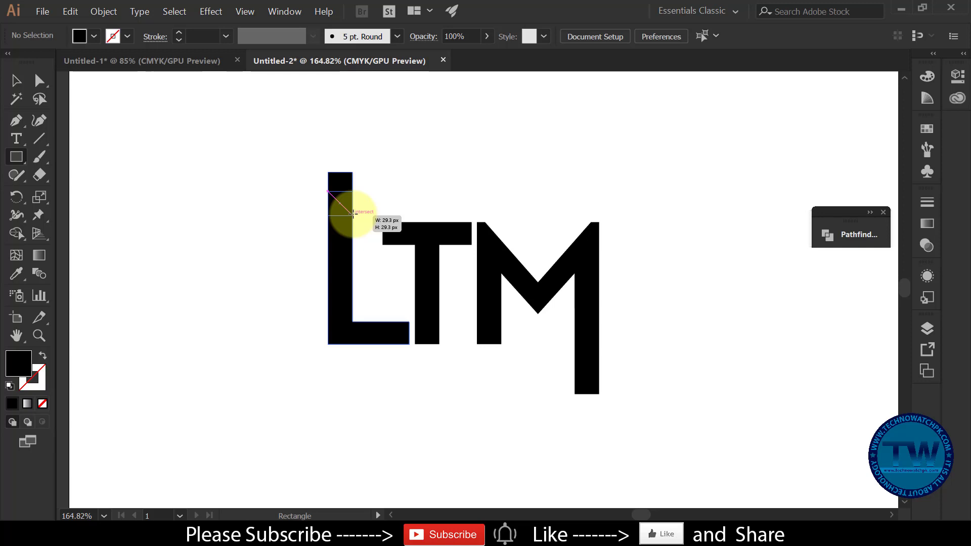
left_click_drag(354, 215, 354, 209)
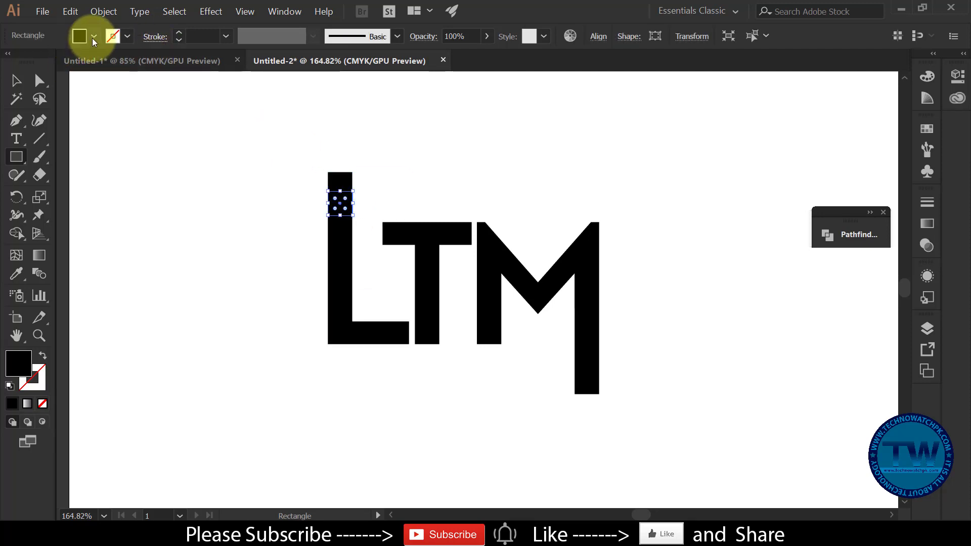
left_click(93, 40)
left_click(53, 61)
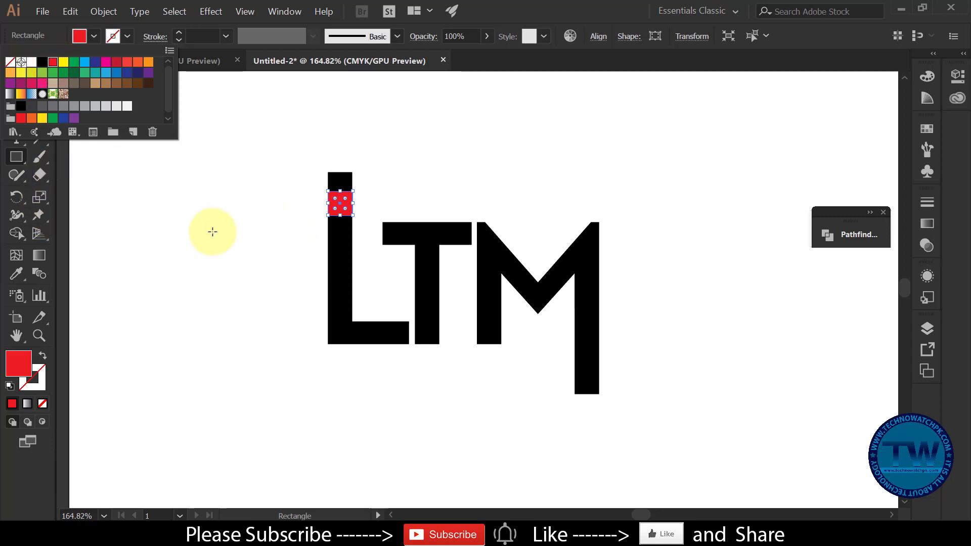
left_click(210, 191)
Move the red square so it covers the top end of the L's stem.
left_click(10, 80)
left_click(129, 106)
left_click_drag(338, 203, 284, 196)
left_click(284, 195)
left_click(262, 208)
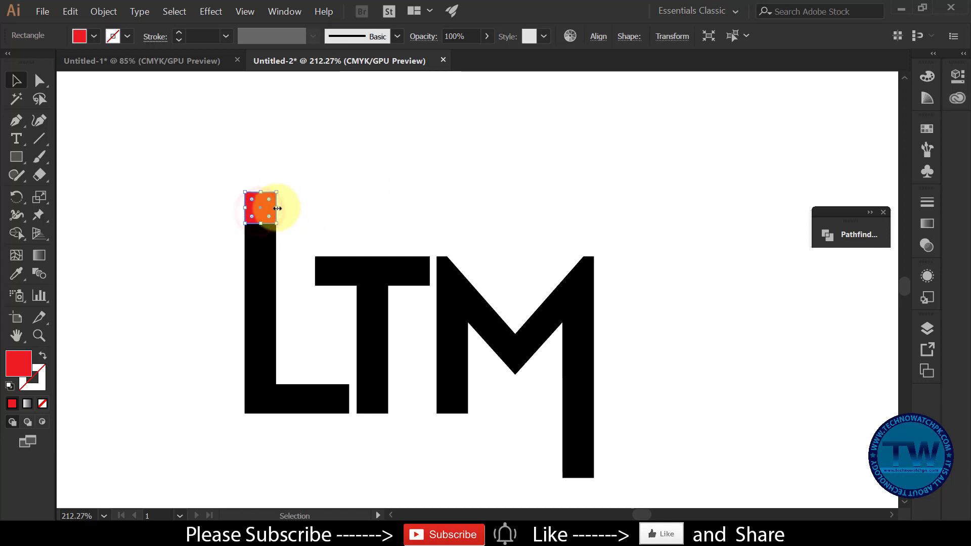
Stretch the red square horizontally into a bar reaching the M's right edge.
left_click_drag(277, 208, 596, 208)
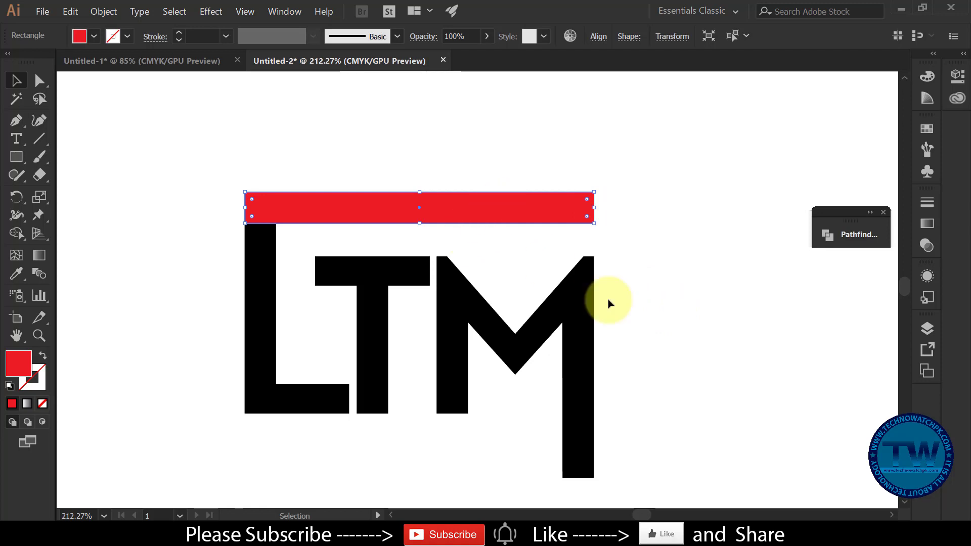
left_click(635, 268)
key("ctrl+0")
scroll(531, 260, "up", 2)
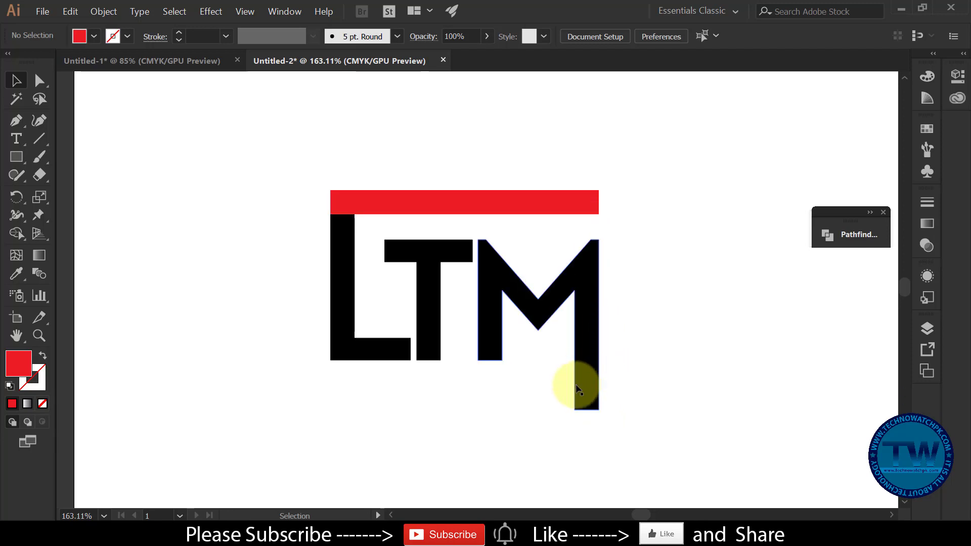
Duplicate the red bar straight down so the copy covers the lower end of the M's right leg.
left_click(451, 203)
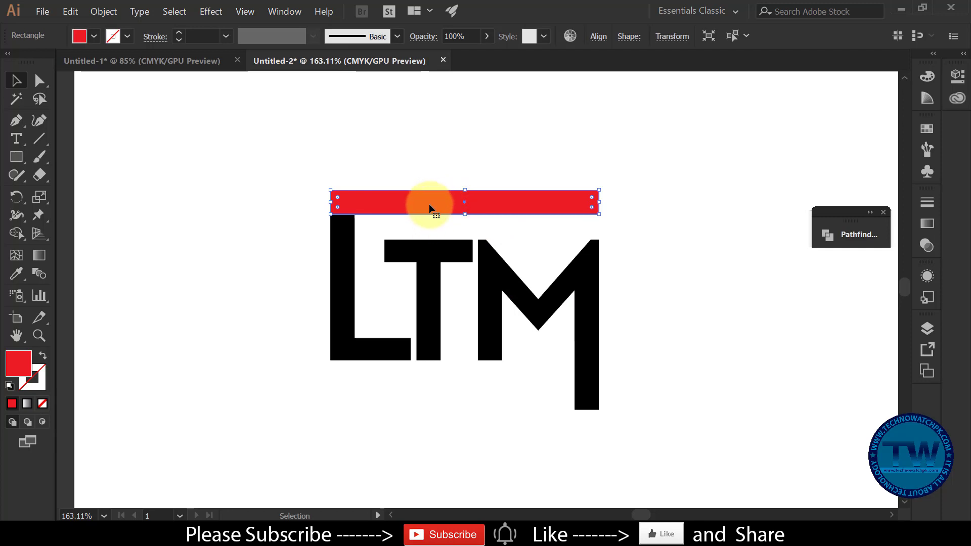
left_click_drag(431, 208, 434, 403)
left_click(705, 380)
key("ctrl+minus")
key("ctrl+minus")
key("ctrl+minus")
left_click(536, 382)
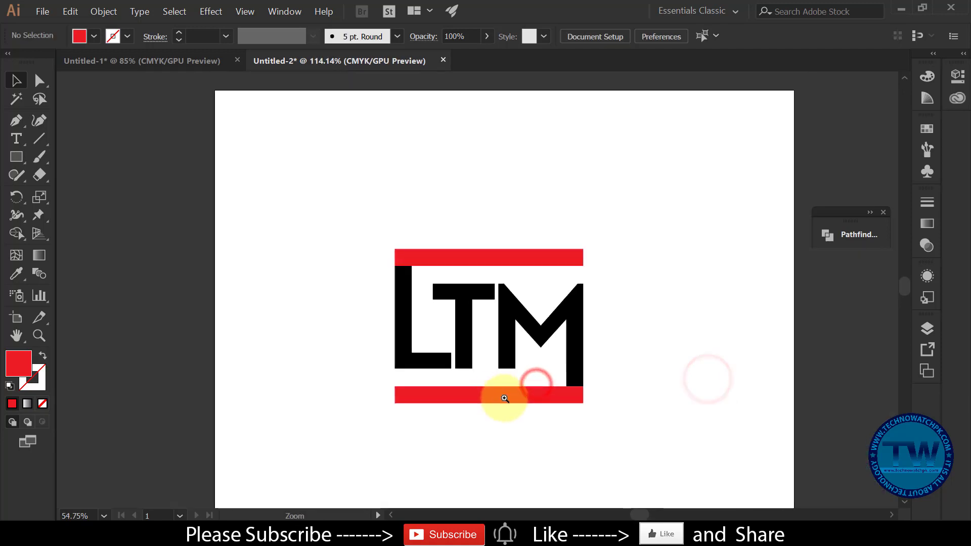
left_click_drag(498, 395, 553, 403)
scroll(504, 332, "down", 1)
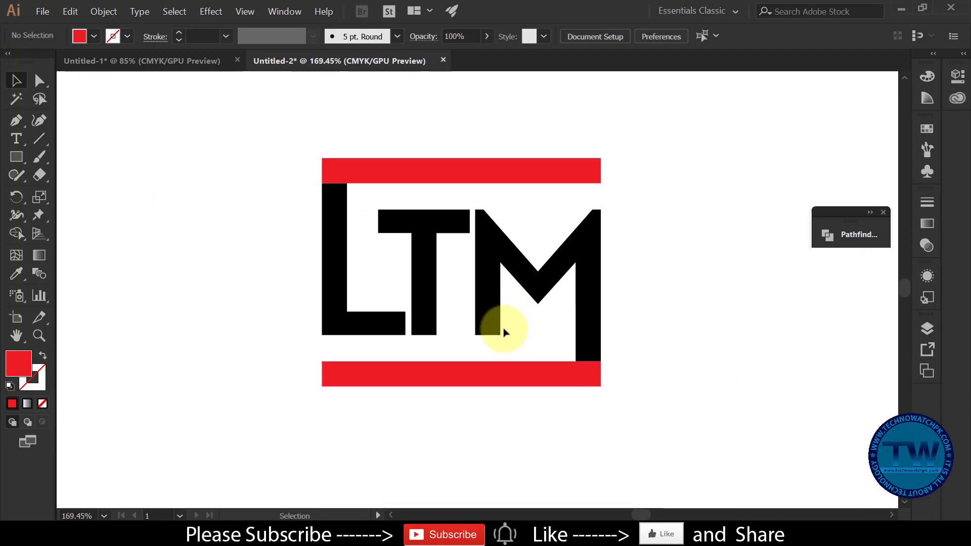
scroll(504, 332, "up", 1)
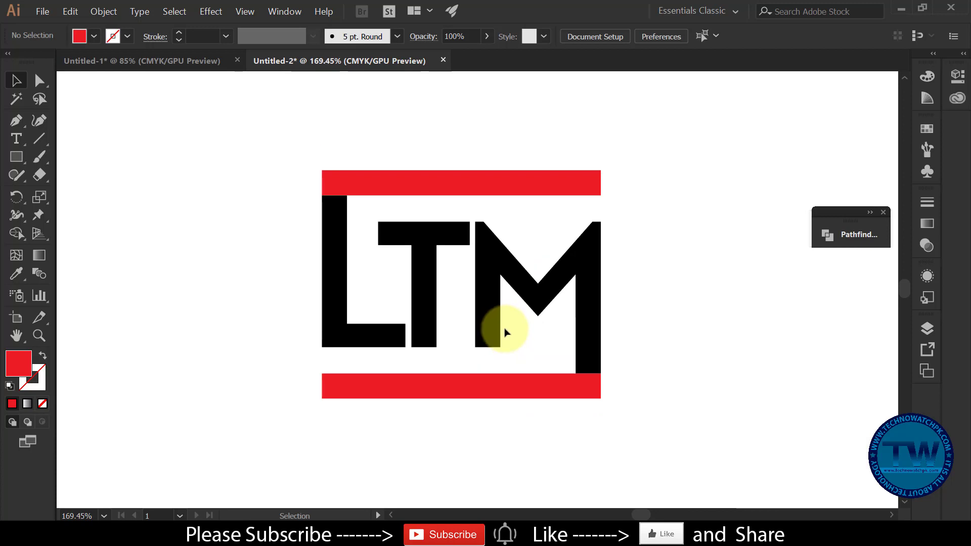
Copy the upper red bar and paste the copy in front of it.
left_click(444, 191)
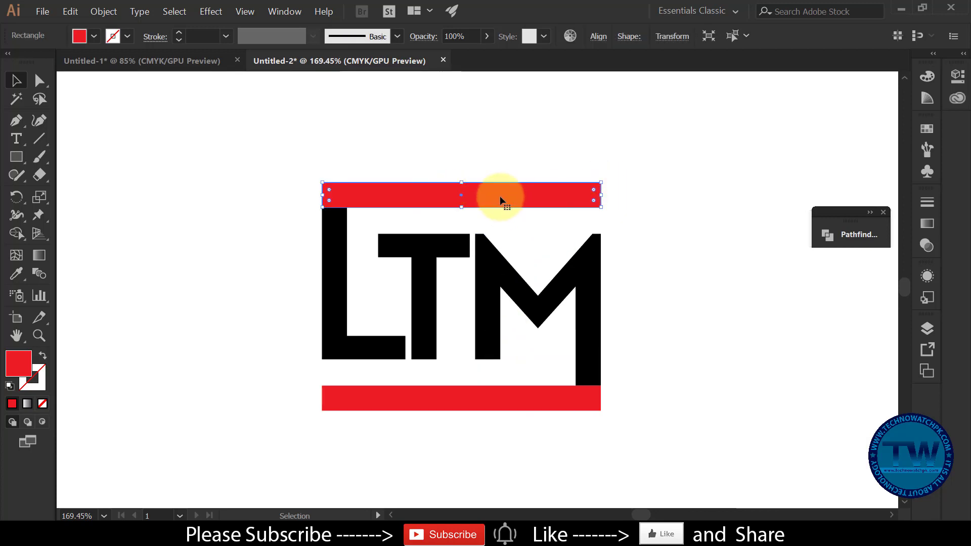
left_click(70, 11)
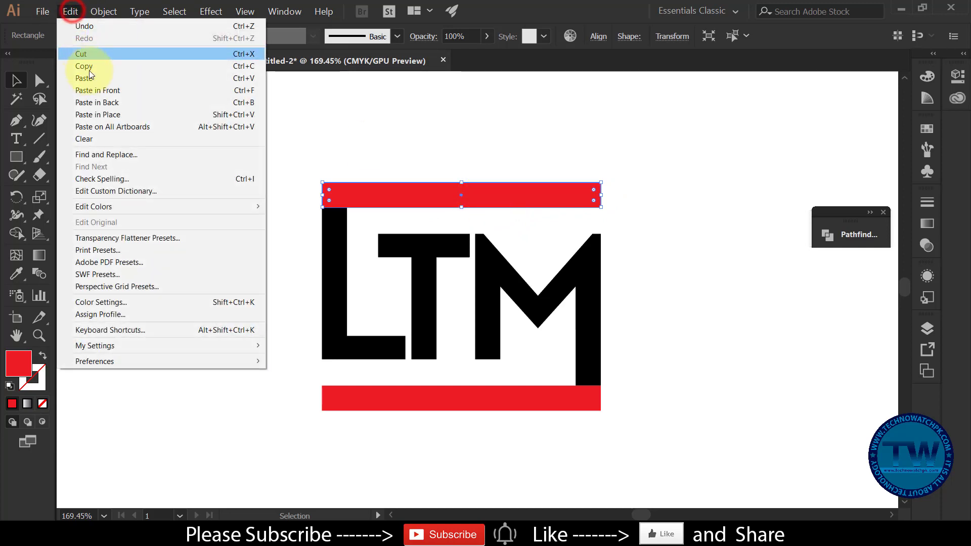
left_click(91, 69)
left_click(70, 11)
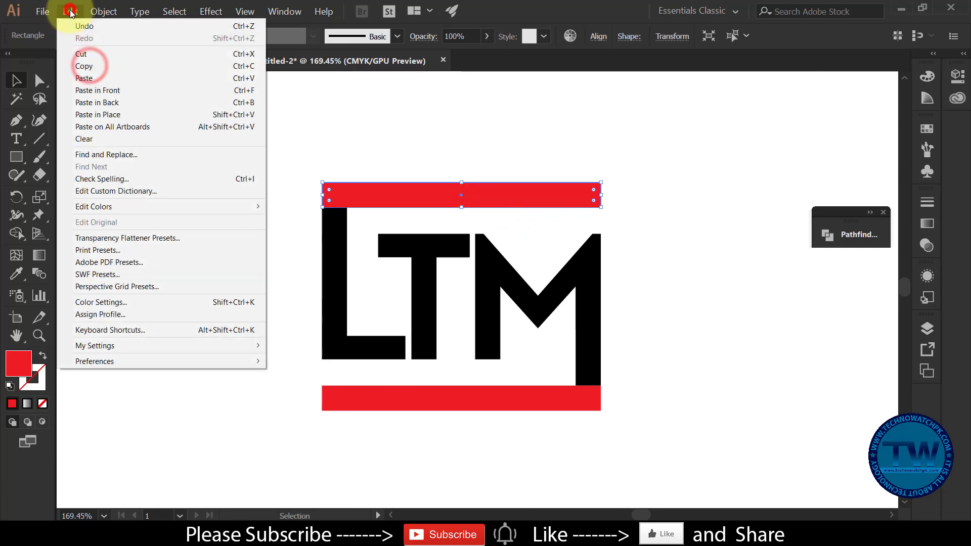
left_click(92, 90)
Turn the pasted red bar vertical and align it with the M's right edge at the upper bar's end.
left_click_drag(559, 193, 587, 202)
key("ctrl+z")
scroll(582, 262, "up", 3)
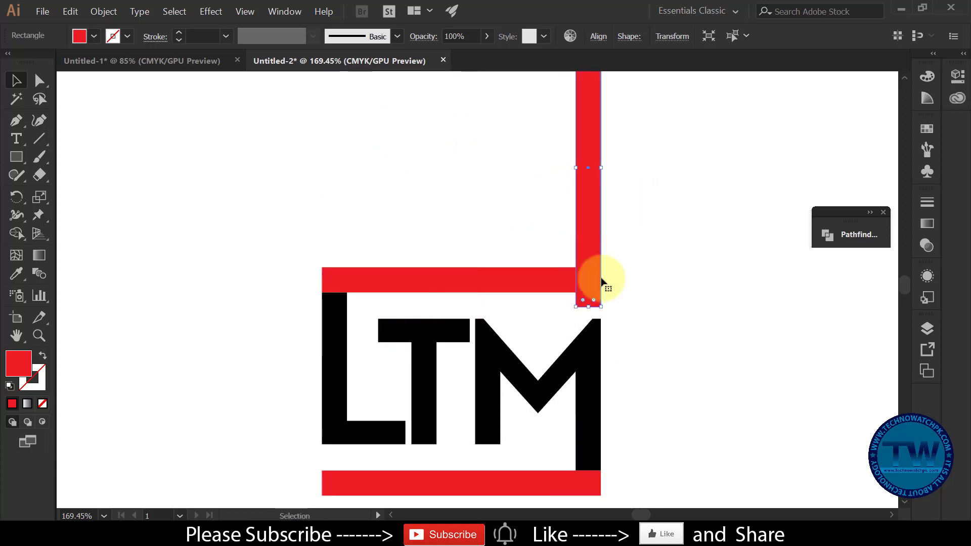
left_click(646, 384)
left_click(556, 353, "alt")
left_click(540, 253)
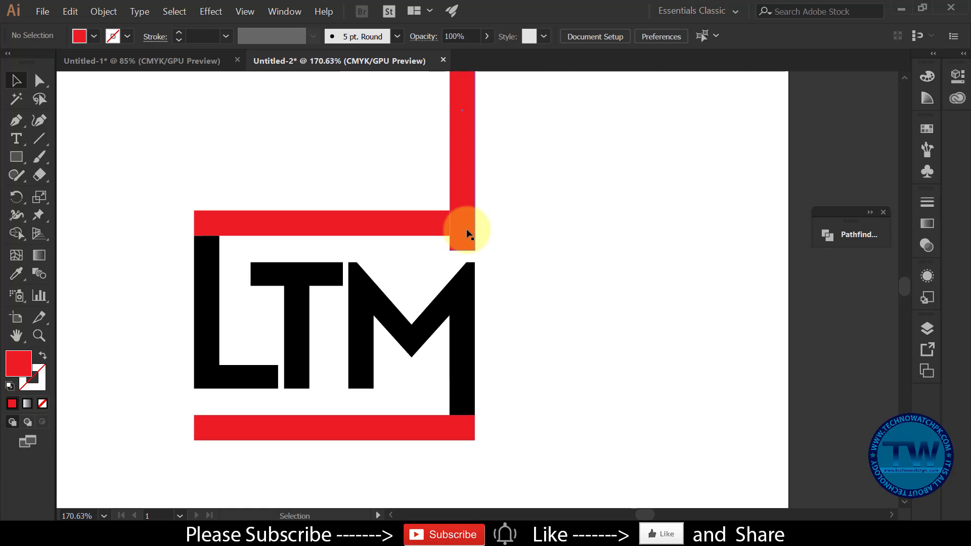
Remove the part of the vertical red bar above the upper bar with the Shape Builder tool.
left_click_drag(401, 153, 499, 225)
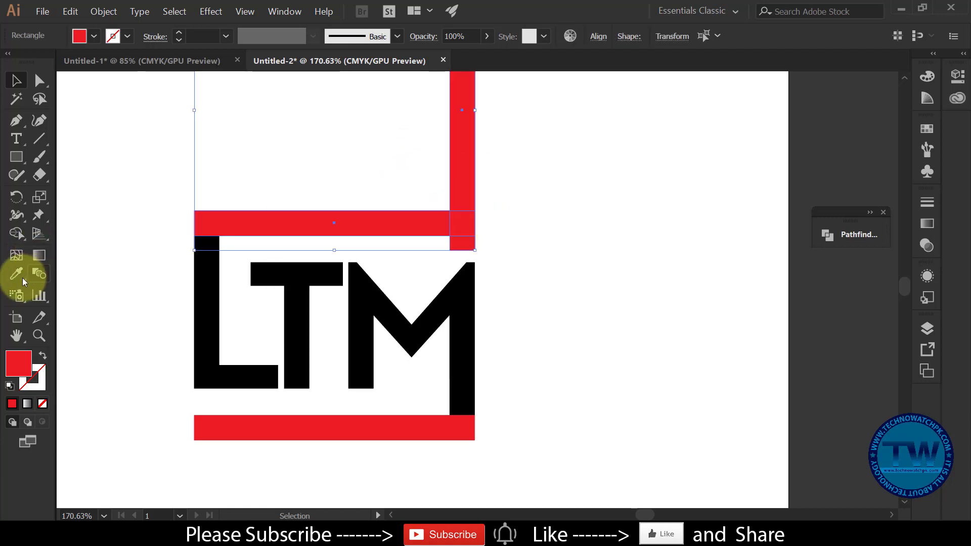
left_click_drag(17, 233, 76, 234)
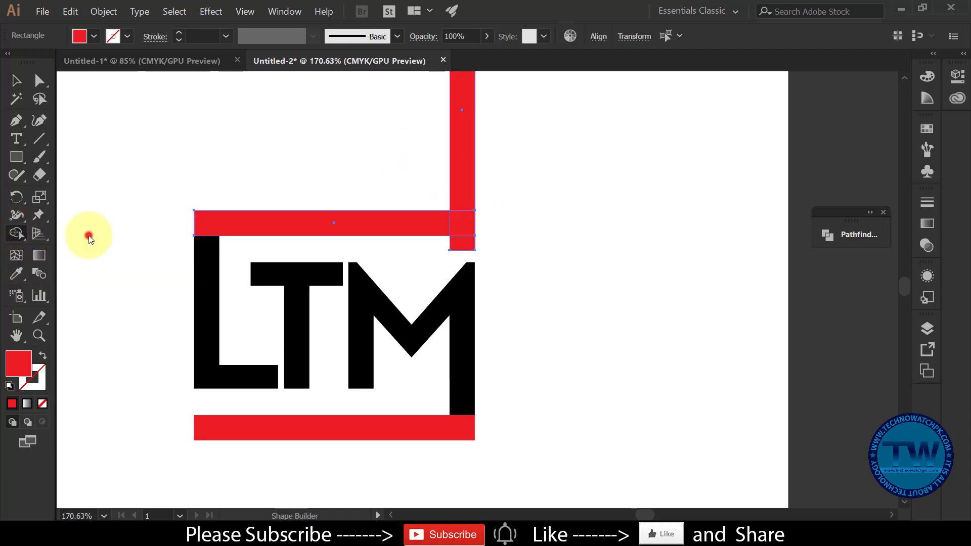
left_click(460, 179, "alt")
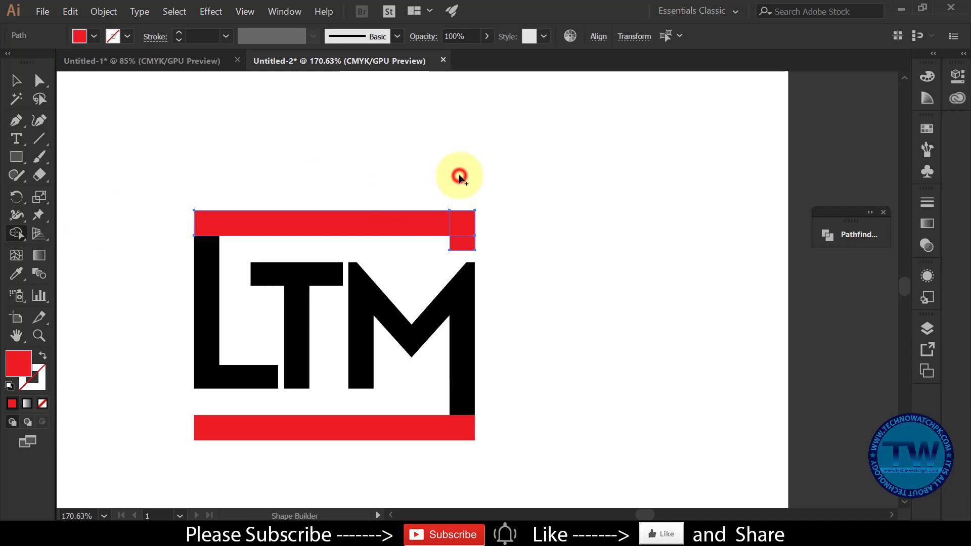
left_click(15, 80)
left_click(478, 224)
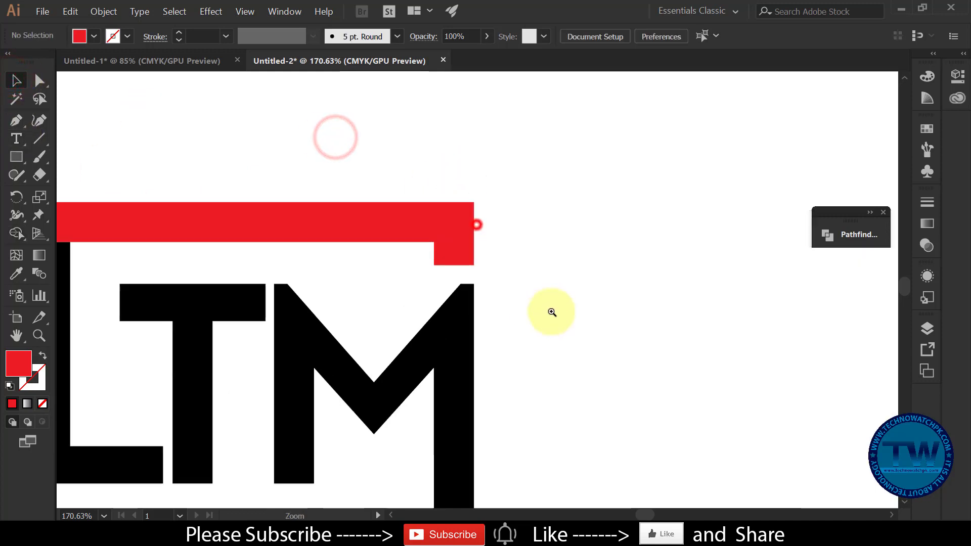
Stretch the short red piece at the upper bar's end downward to a height of about 51.5 px.
left_click(466, 261)
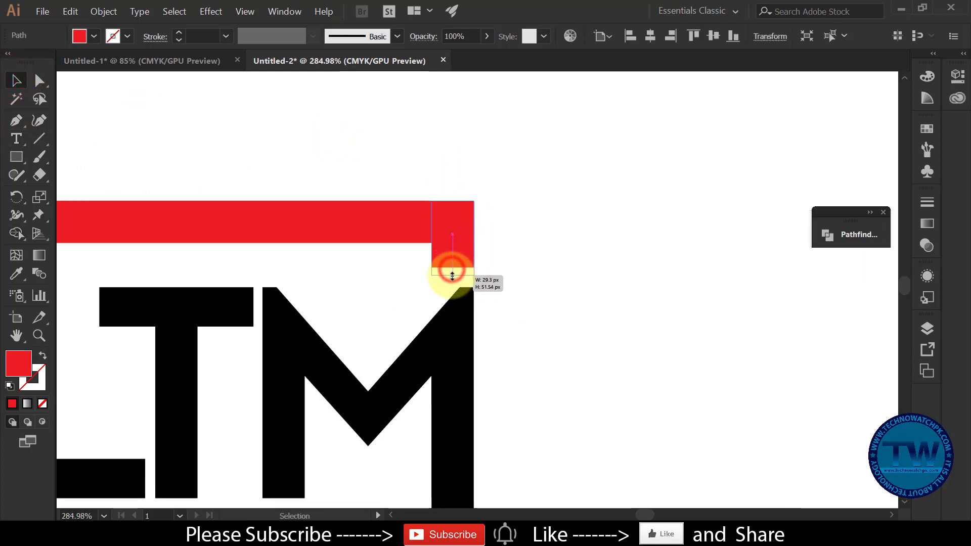
left_click_drag(452, 276, 452, 275)
left_click(582, 319)
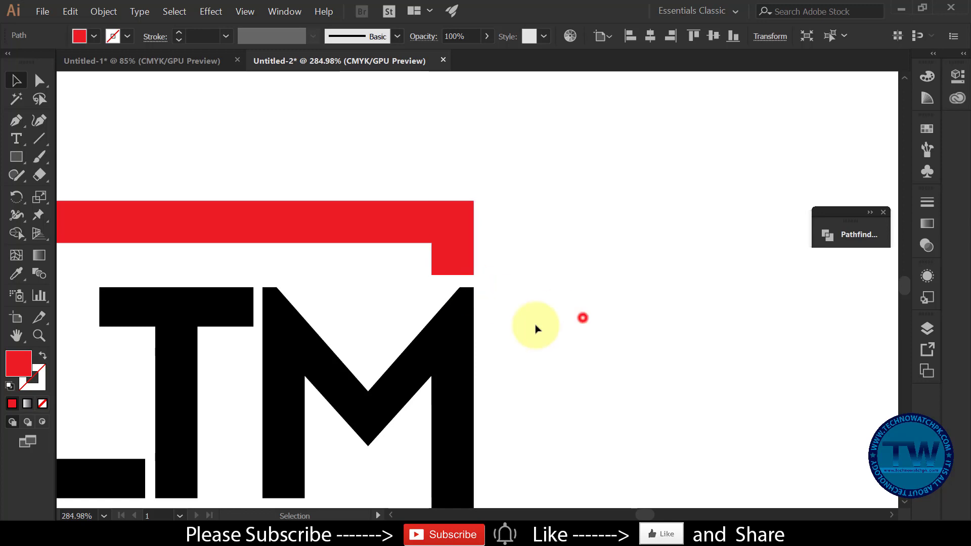
Duplicate the short red end piece onto the left end of the lower bar, pointing up toward the L.
left_click_drag(482, 321, 392, 310)
left_click_drag(450, 336, 482, 255)
left_click(504, 204)
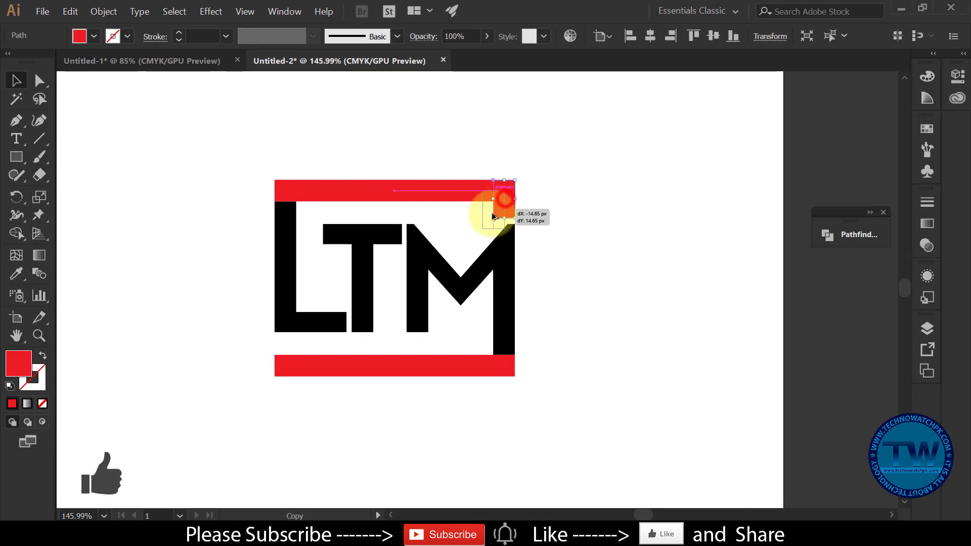
left_click_drag(493, 216, 300, 345)
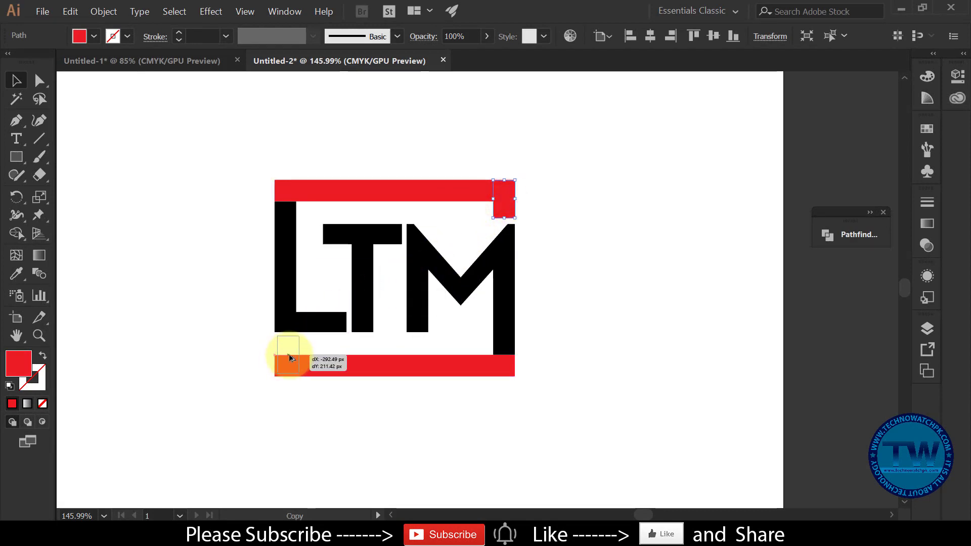
left_click(344, 413)
left_click_drag(326, 389, 355, 403)
scroll(476, 386, "up", 2)
left_click(315, 211)
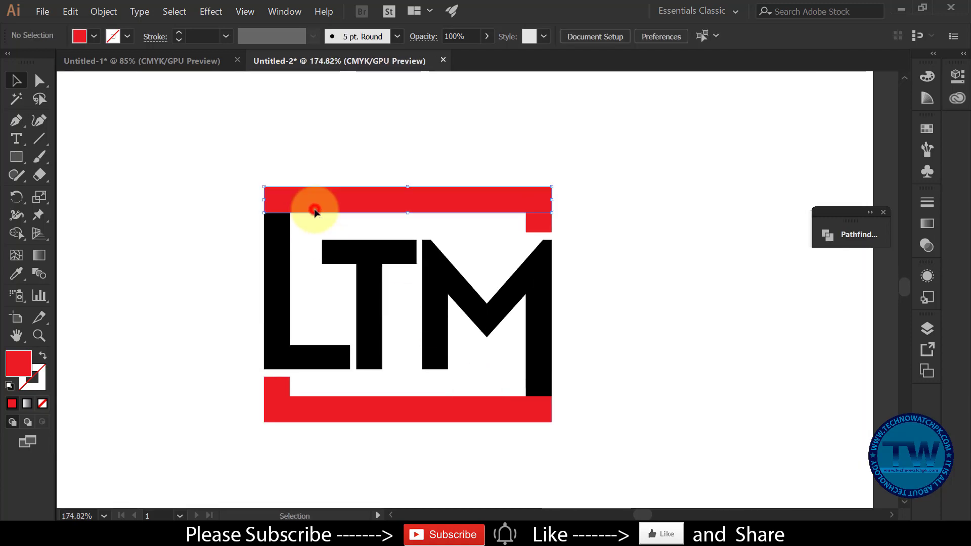
left_click(537, 223, "shift")
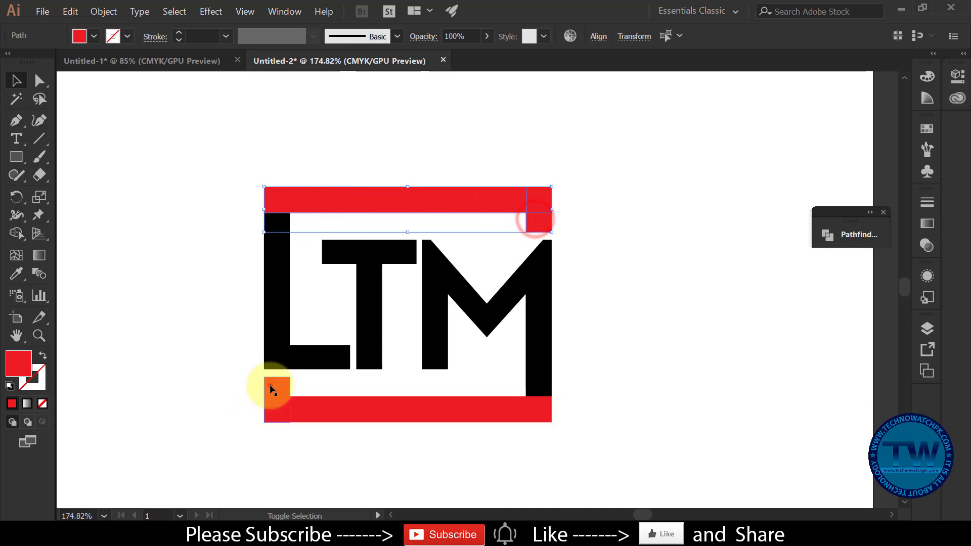
left_click(271, 386, "shift")
left_click(359, 408, "shift")
left_click(97, 225)
Fill the upper red bar and its short end piece with black.
left_click(304, 197)
left_click(545, 225, "shift")
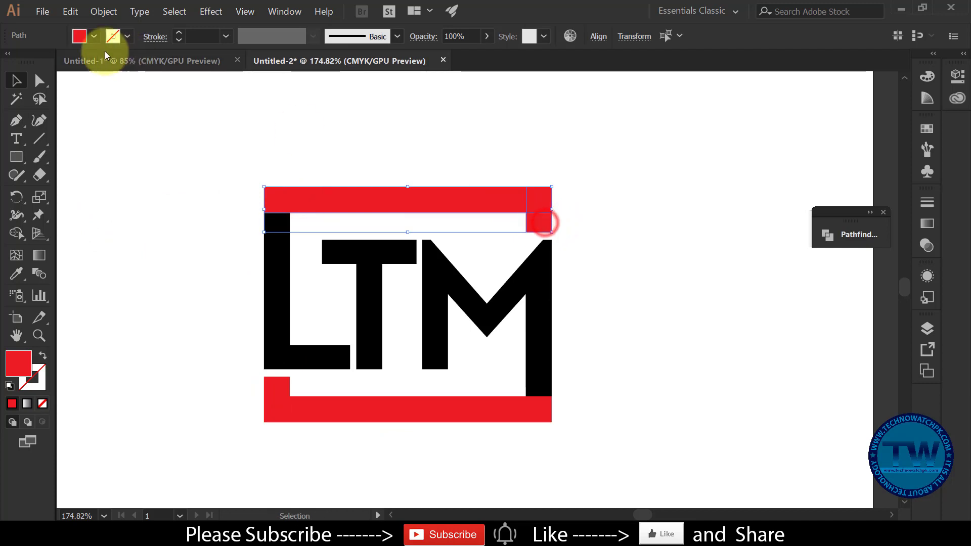
left_click(94, 36)
left_click(42, 62)
left_click(193, 216)
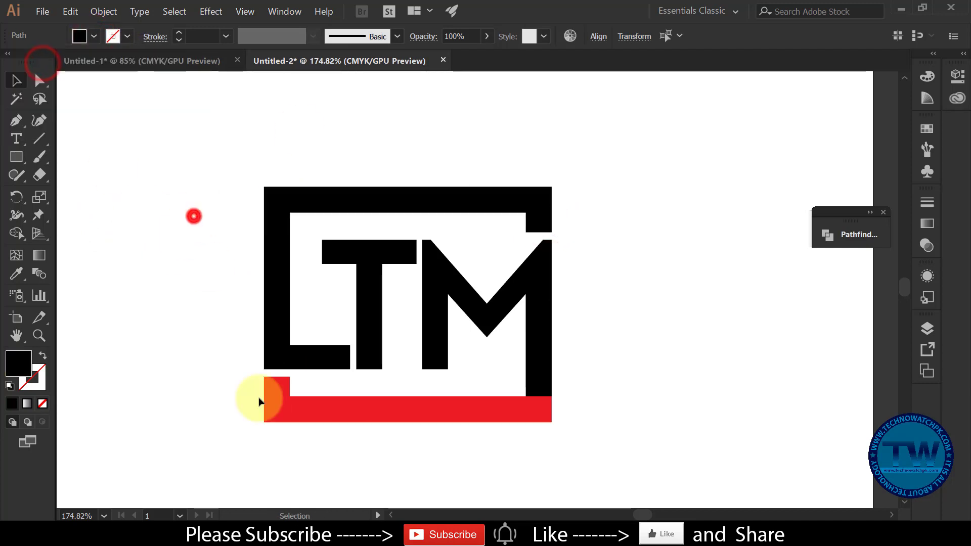
Fill the lower red bar and its short end piece with black.
left_click(275, 386)
left_click(374, 413, "shift")
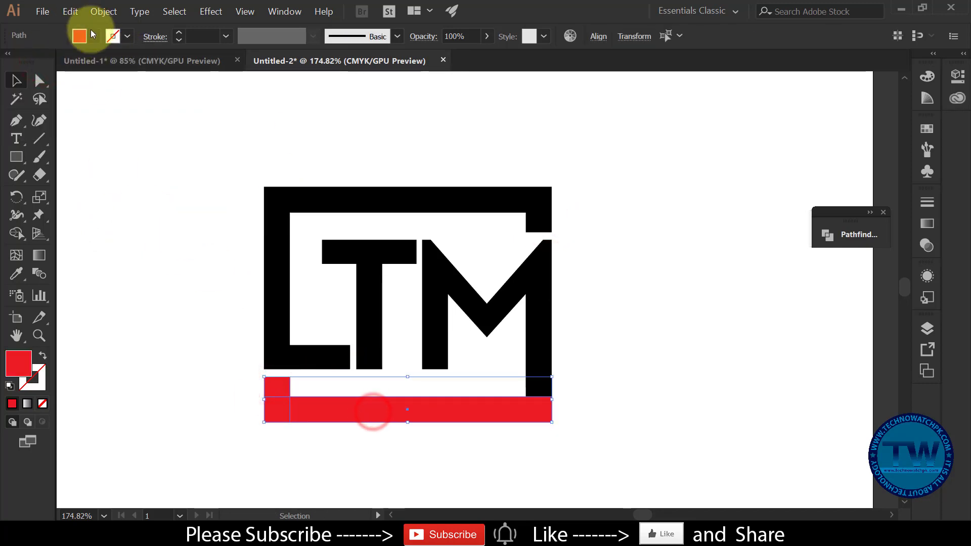
left_click(92, 36)
left_click(43, 63)
left_click(154, 223)
left_click(634, 324)
Shorten the L's foot from its right end to widen the gap to the T's stem.
left_click_drag(511, 364, 454, 368)
left_click_drag(429, 299, 480, 363)
left_click_drag(481, 351, 429, 298)
left_click_drag(518, 415, 455, 352)
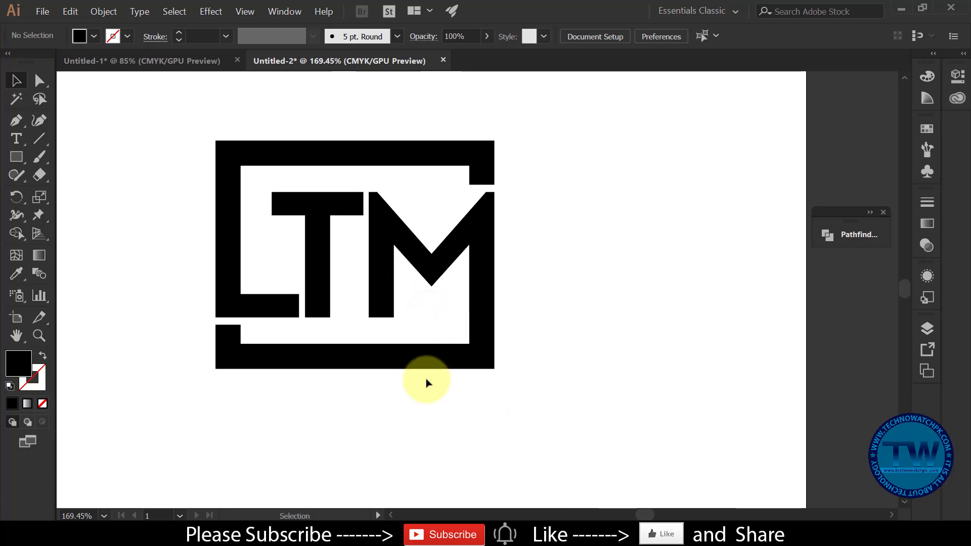
scroll(336, 346, "up", 3)
left_click_drag(240, 317, 263, 331)
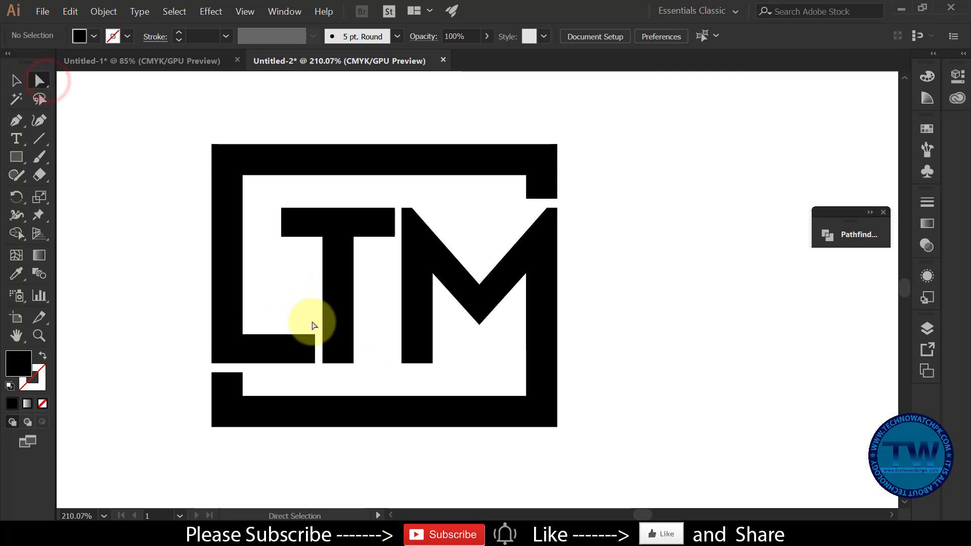
left_click_drag(310, 368, 311, 368)
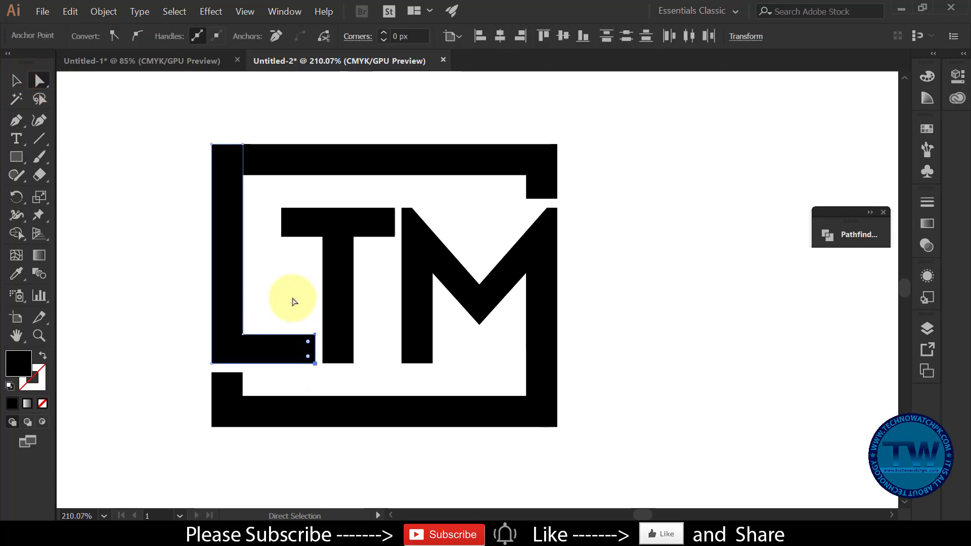
left_click(134, 231)
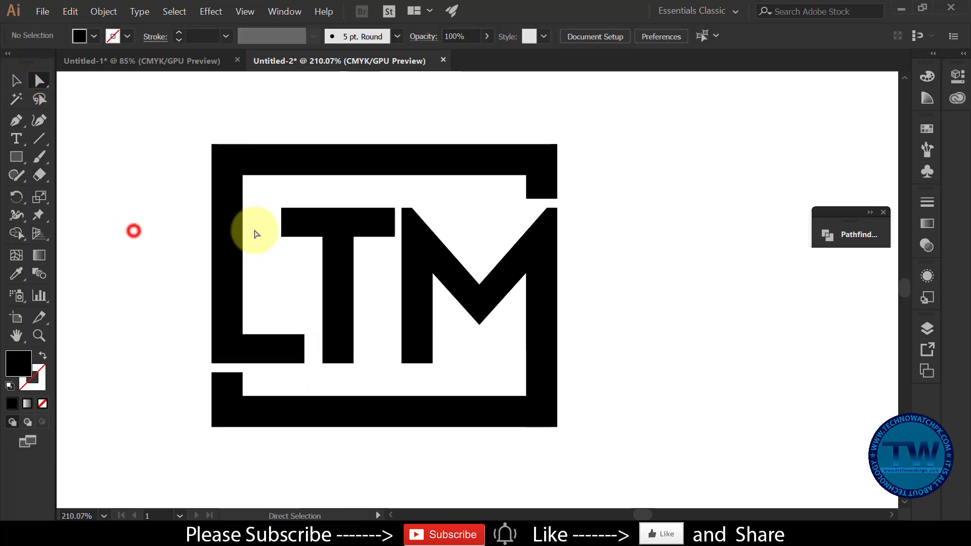
Nudge the T left toward the L's foot.
left_click(16, 81)
key("q")
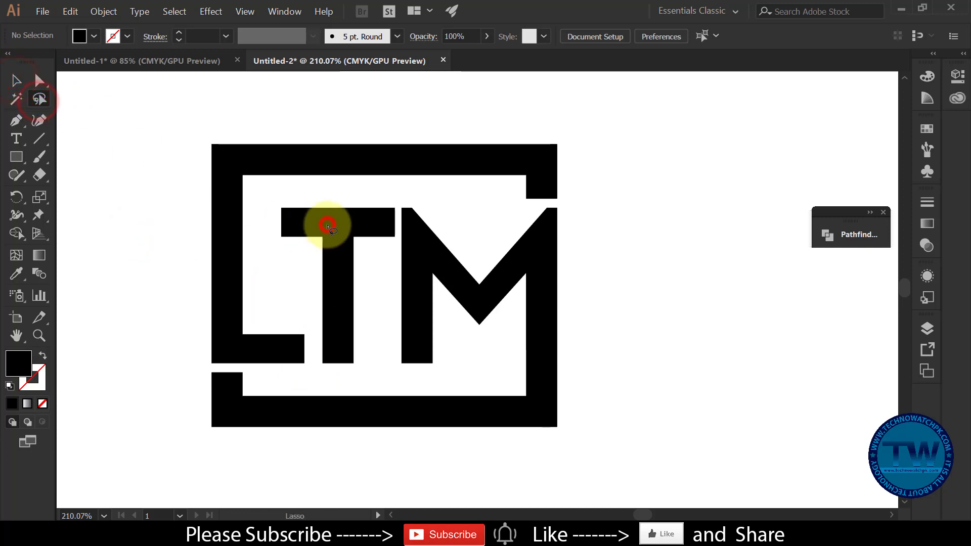
left_click(17, 81)
left_click(156, 171)
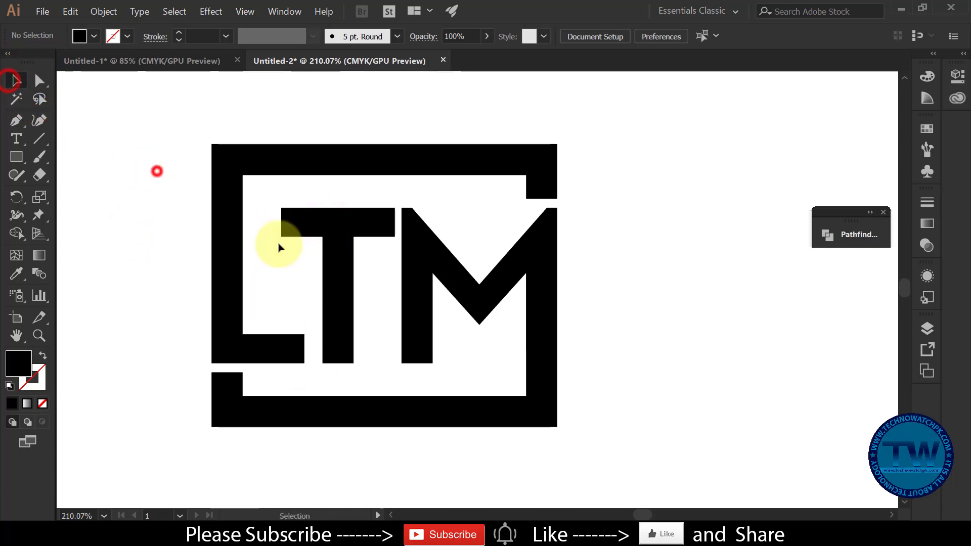
left_click(342, 230)
left_click(342, 230)
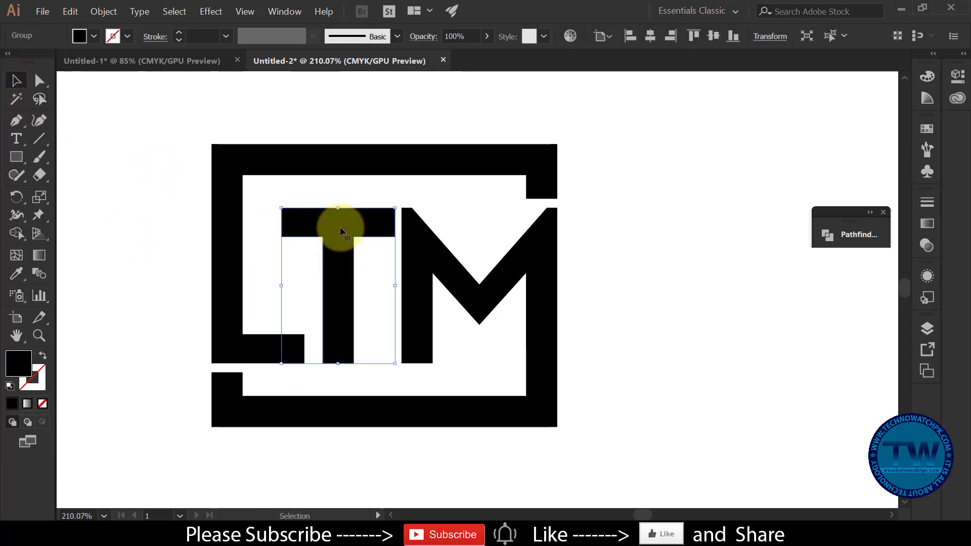
key("Left")
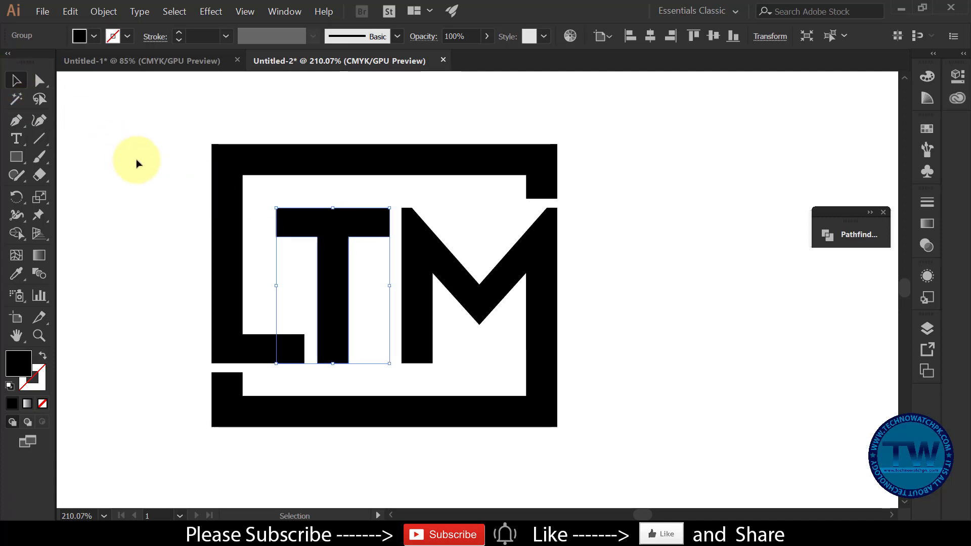
left_click(119, 234)
Nudge the M left until its gap to the T is narrow and matches the frame's other gaps.
key("ctrl+space")
left_click_drag(301, 348, 260, 347)
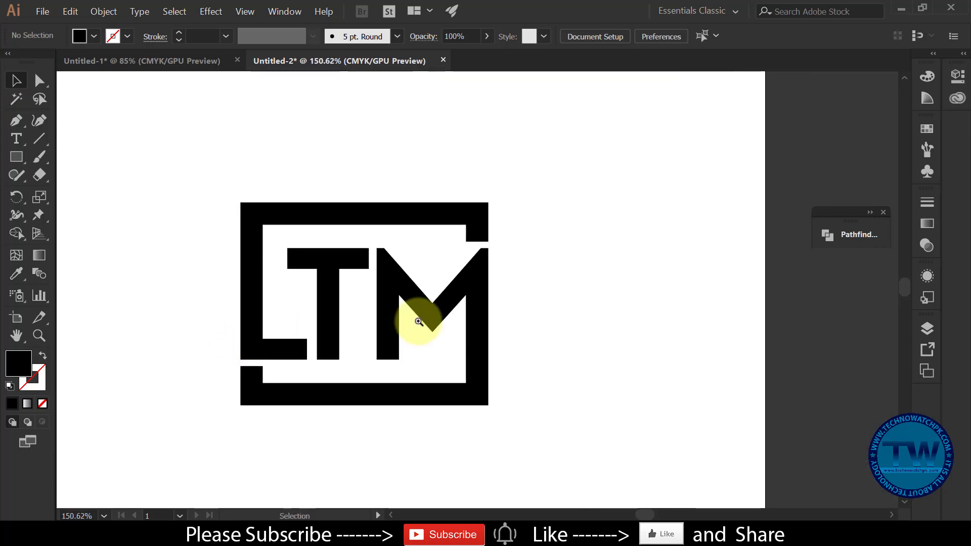
left_click_drag(332, 313, 372, 338)
left_click(446, 300)
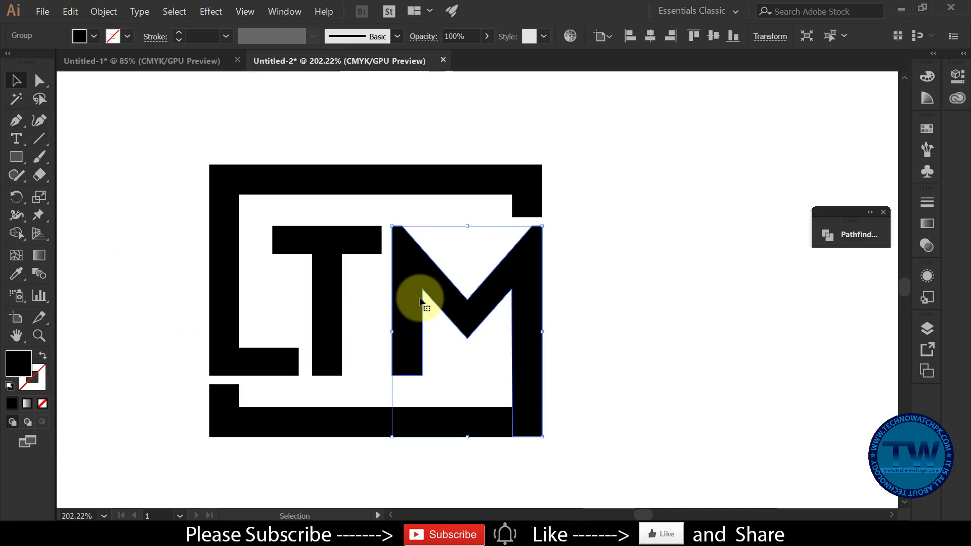
key("Left")
key("Left")
key("Left")
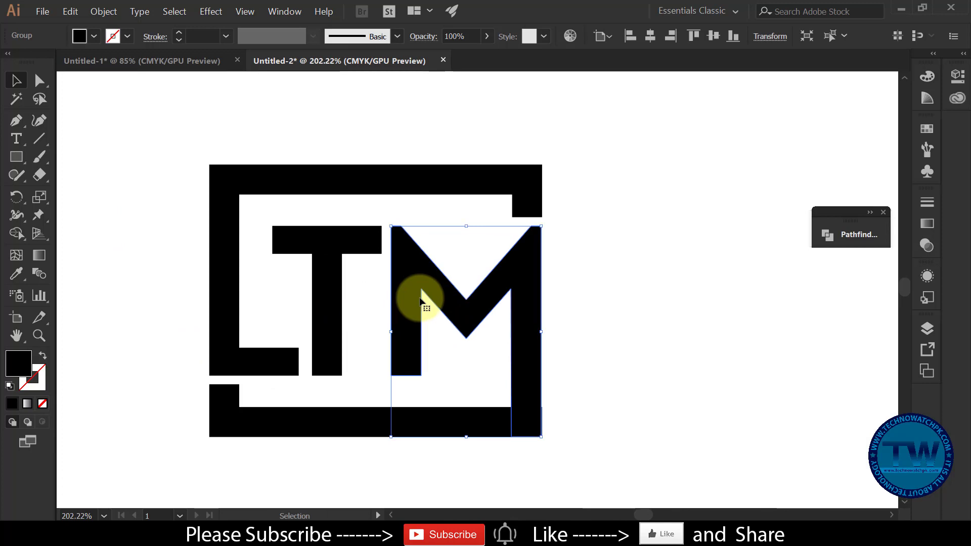
key("Left")
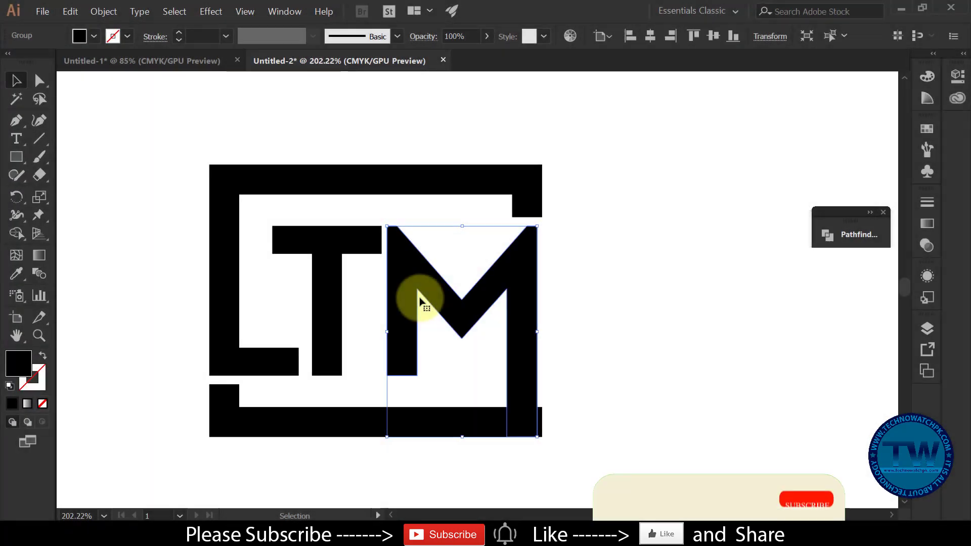
key("Right")
key("Right")
key("Right")
key("Right")
key("Left")
key("Left")
key("Left")
key("Left")
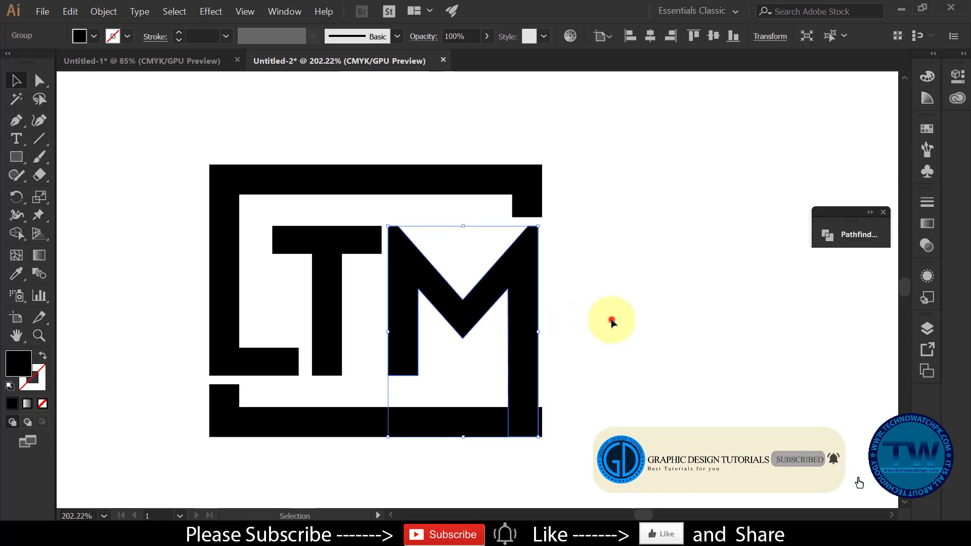
left_click(611, 322)
Shift the T slightly further left to even out the gaps on both sides of it.
left_click(320, 302)
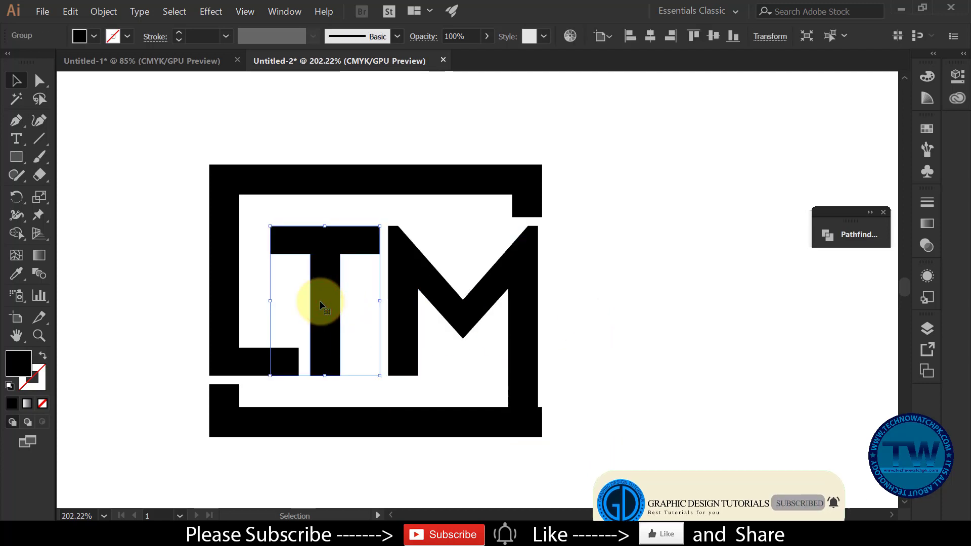
left_click(602, 351)
left_click(371, 353, "ctrl+alt")
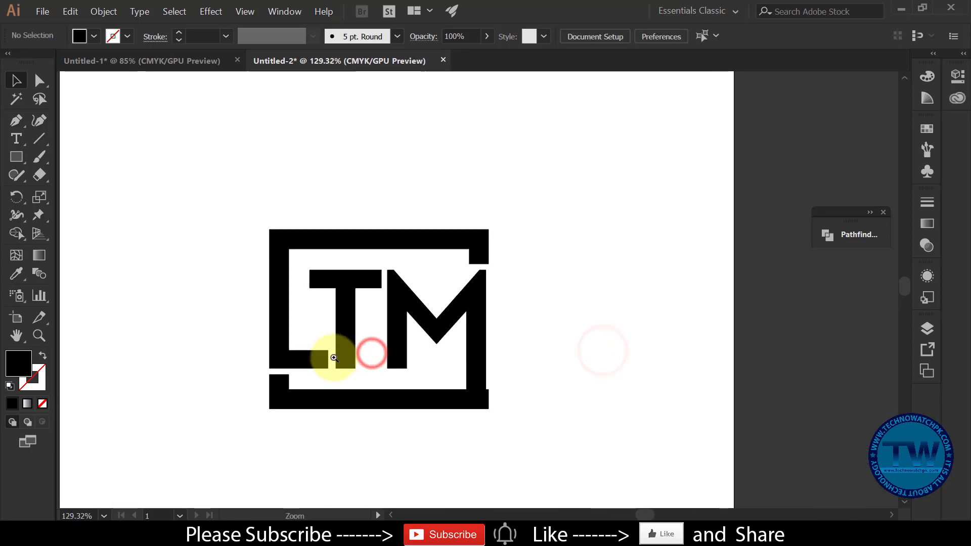
Shorten the lower bar so its right end lines up with the M's right edge.
left_click(508, 417)
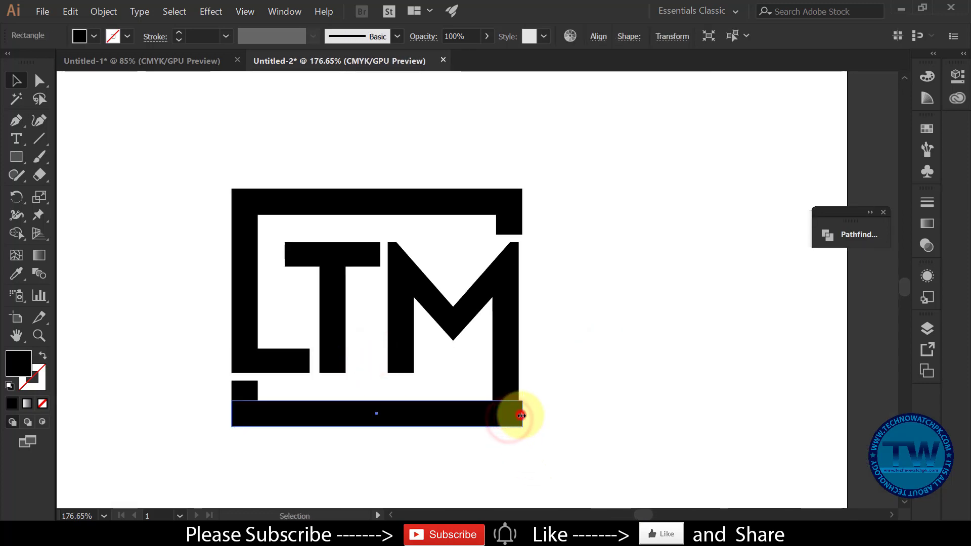
left_click_drag(517, 416, 519, 413)
left_click(568, 414)
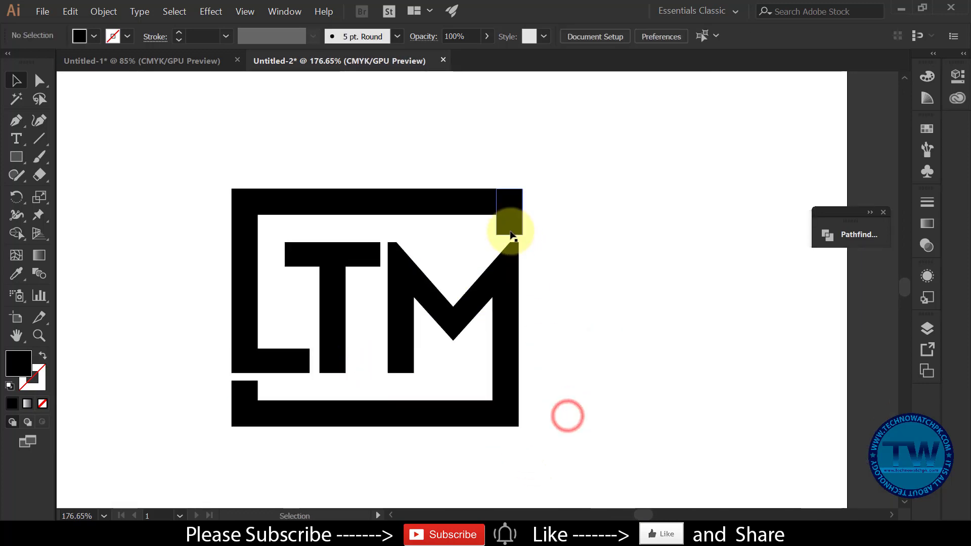
Shorten the upper bar to the M's right edge and realign its short end piece flush with the new end.
left_click(493, 244, "ctrl")
left_click_drag(514, 197, 491, 194)
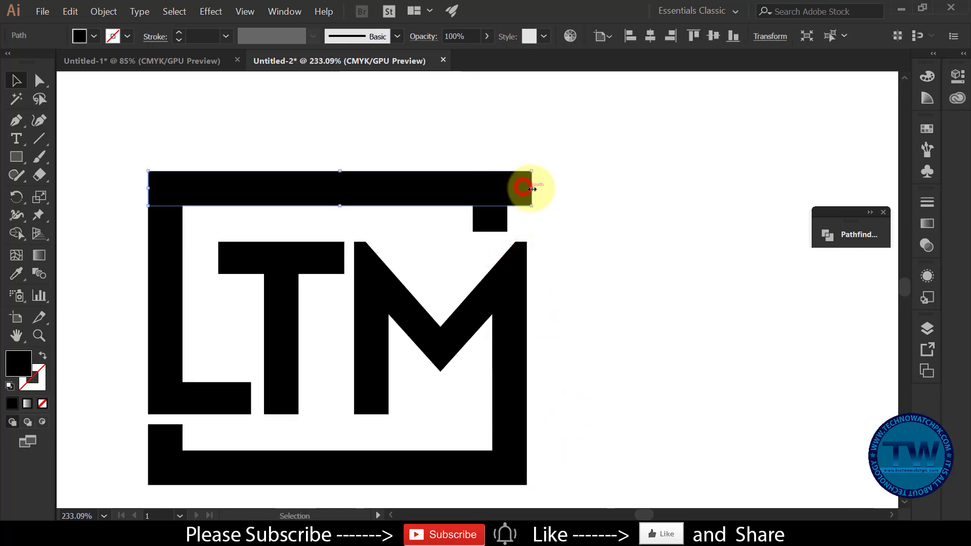
left_click(585, 263)
left_click_drag(528, 189, 515, 198)
left_click(491, 221)
left_click(661, 305)
Try moving the upper bar away from the frame to check that it is a separate piece, and undo each move.
left_click_drag(511, 325, 445, 307)
left_click_drag(475, 327, 531, 205)
left_click_drag(481, 327, 347, 294)
left_click_drag(314, 250, 319, 206)
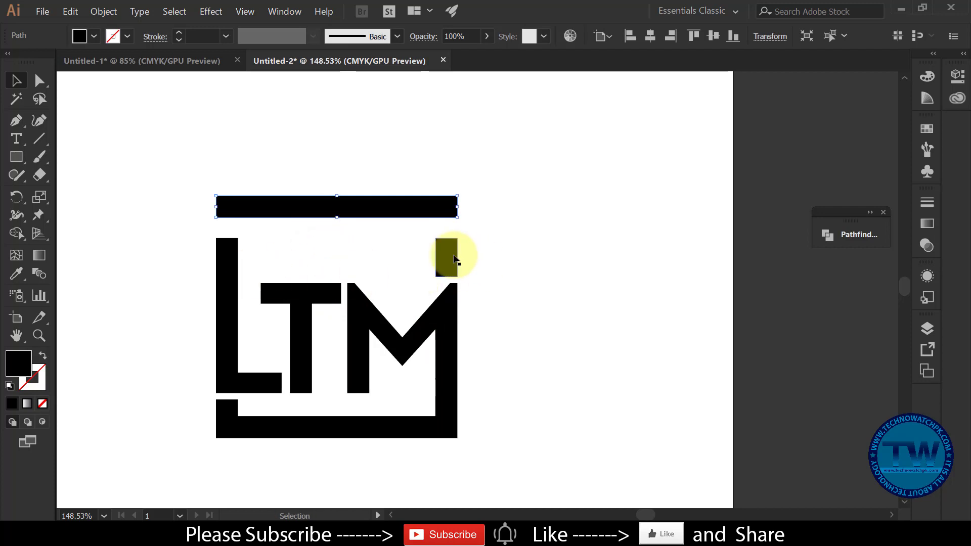
key("ctrl+z")
left_click(444, 270)
left_click(386, 251)
left_click_drag(353, 242, 353, 223)
key("ctrl+z")
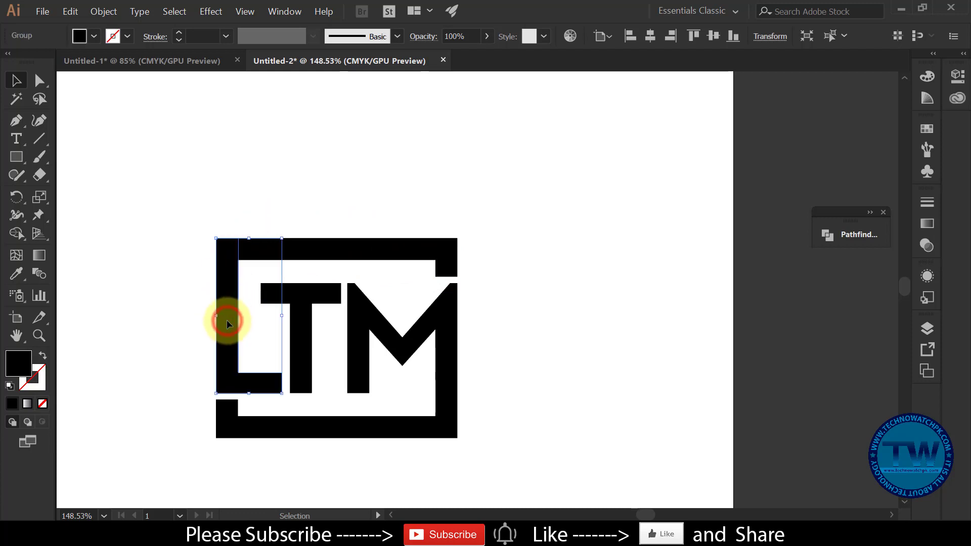
Unite the L, the upper bar and its short end piece into one shape with Pathfinder.
left_click(326, 242, "shift")
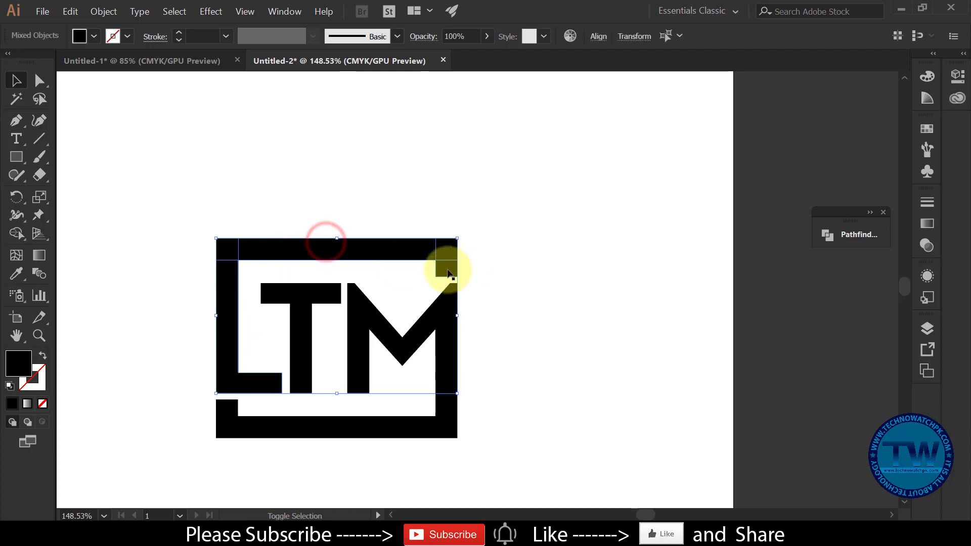
left_click_drag(368, 250, 443, 163)
key("ctrl+z")
left_click(290, 13)
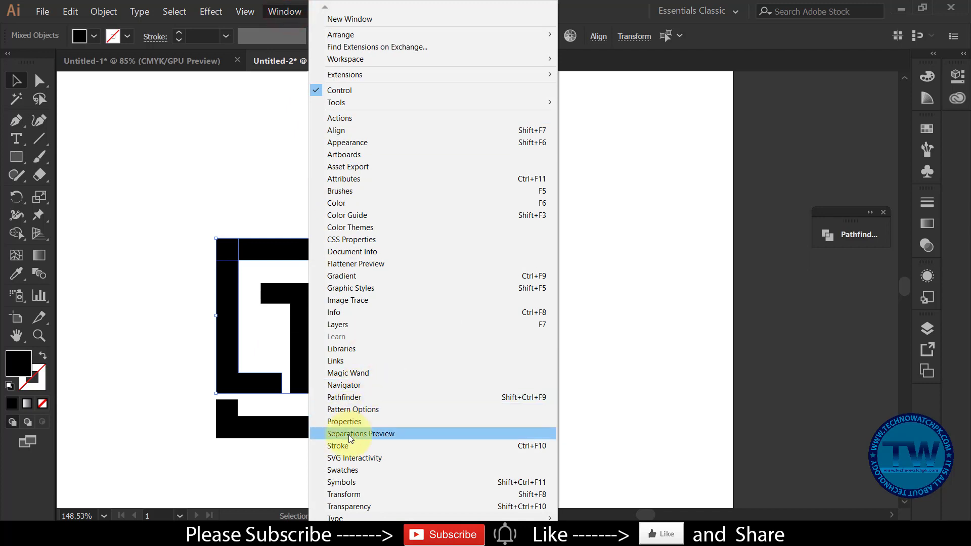
left_click(354, 397)
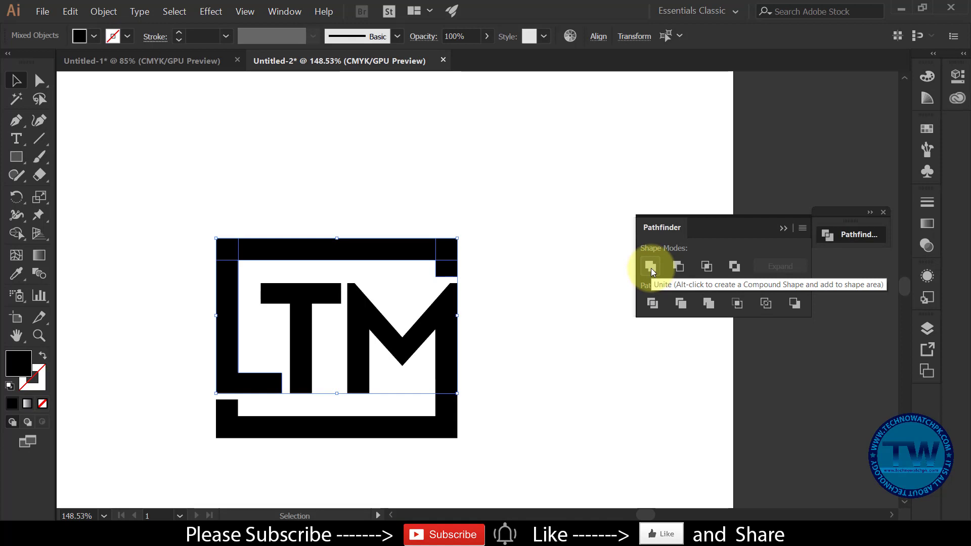
left_click(651, 267)
left_click(528, 327)
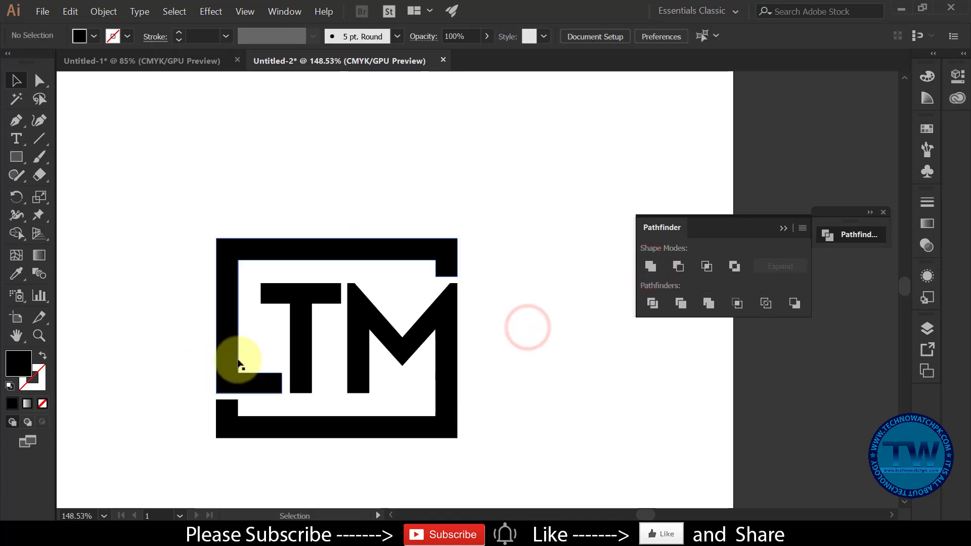
Try moving the united upper L shape to check that it is one piece, and undo the move.
left_click_drag(330, 252, 302, 187)
key("ctrl+z")
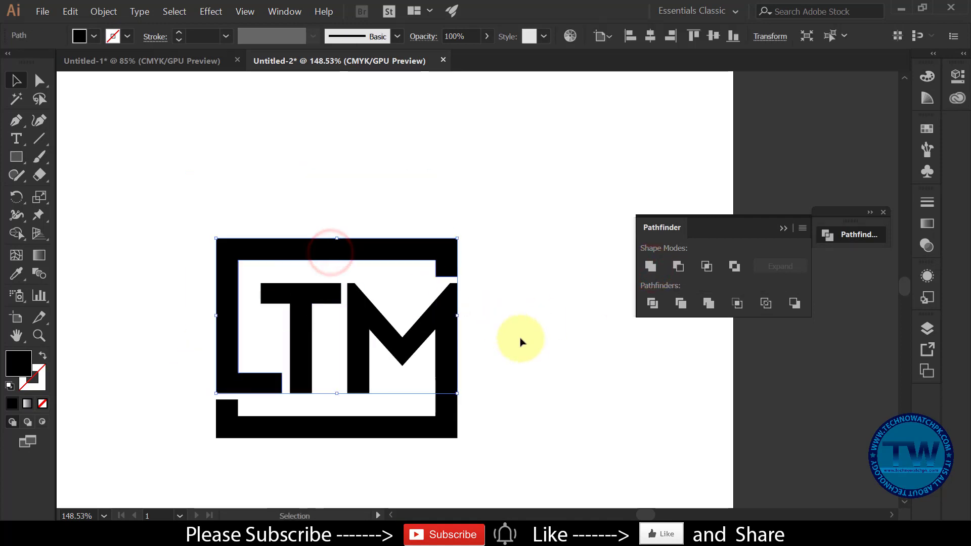
left_click(520, 336)
Unite the M, the lower bar and its short end piece into one shape with Pathfinder.
left_click(383, 338)
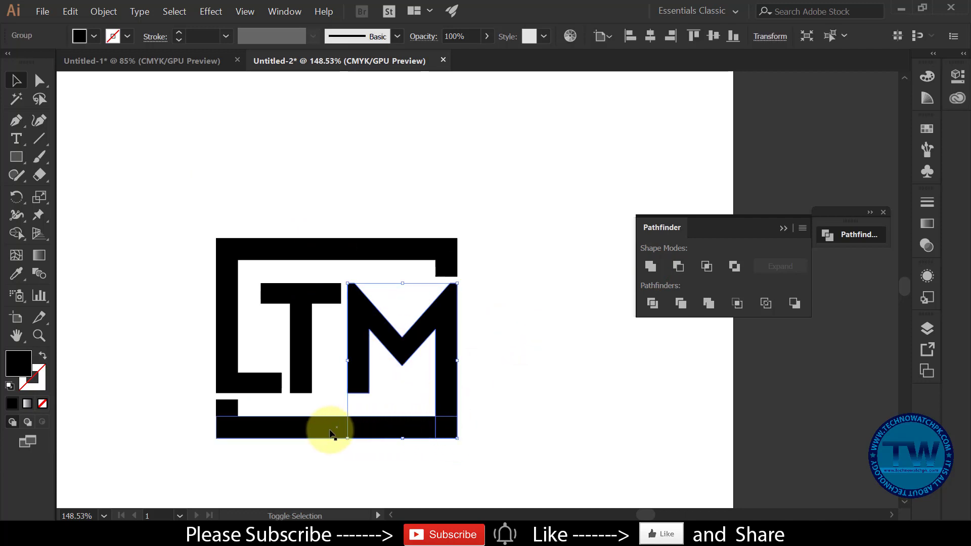
left_click_drag(310, 434, 377, 455)
key("ctrl+z")
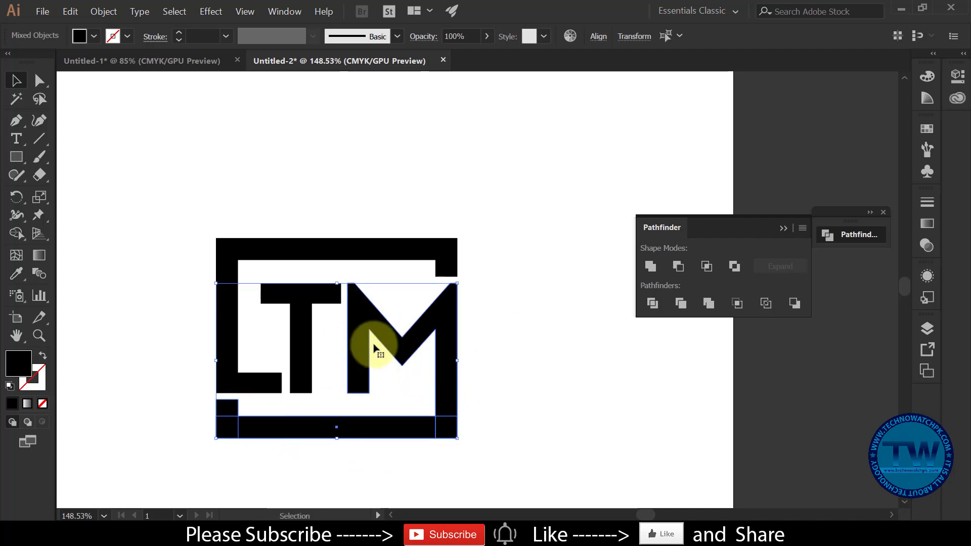
left_click(654, 267)
left_click(584, 456)
Select the united upper L shape and open the Earthtones gradient swatch library for its fill.
left_click(495, 440, "ctrl+alt")
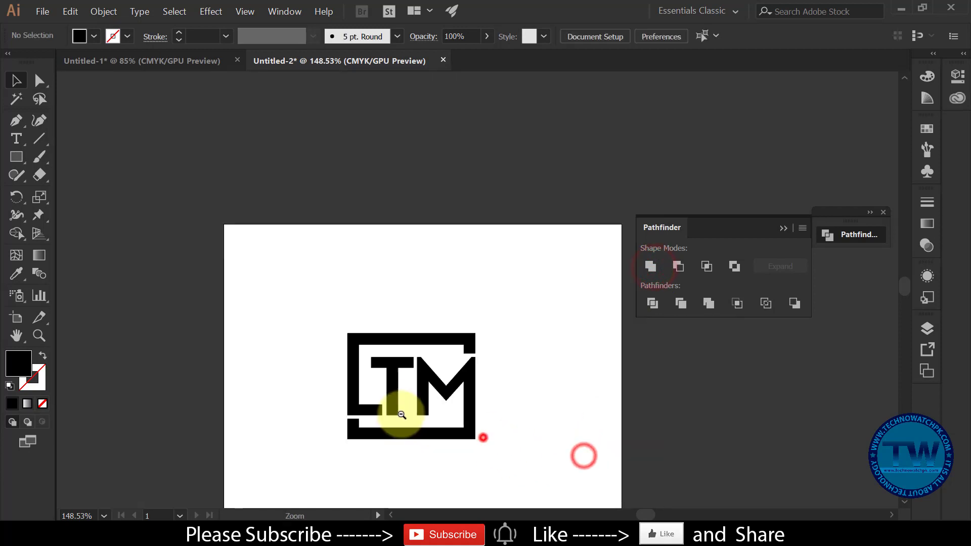
left_click(337, 276, "ctrl")
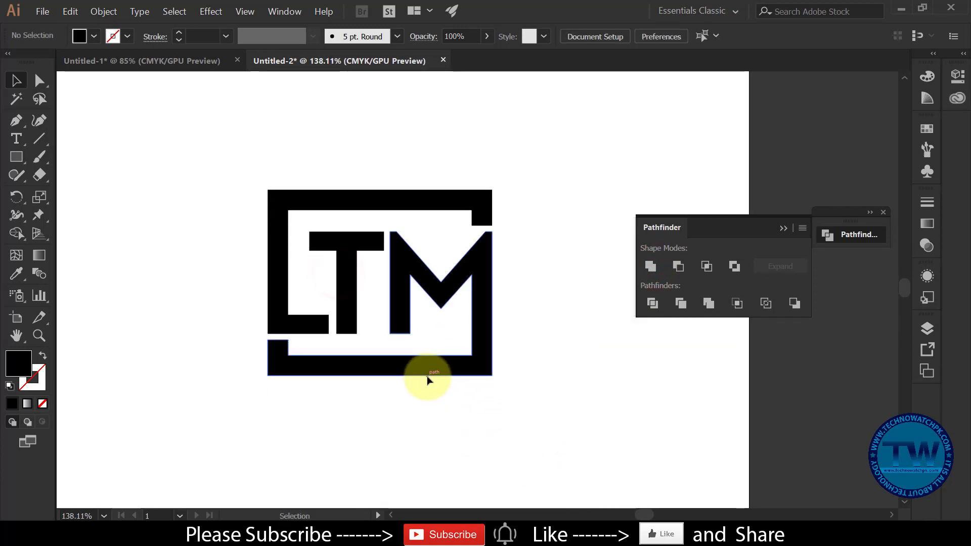
left_click(313, 196)
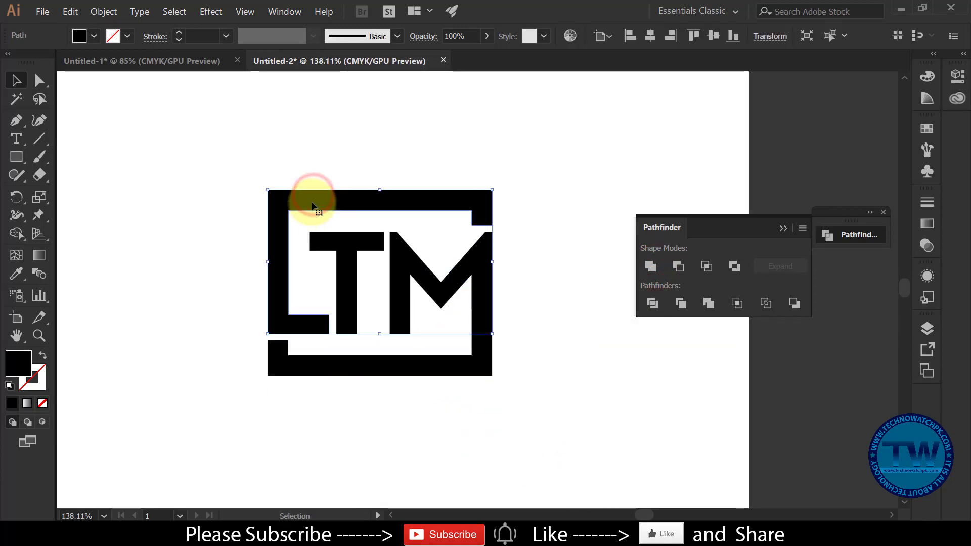
left_click(89, 35)
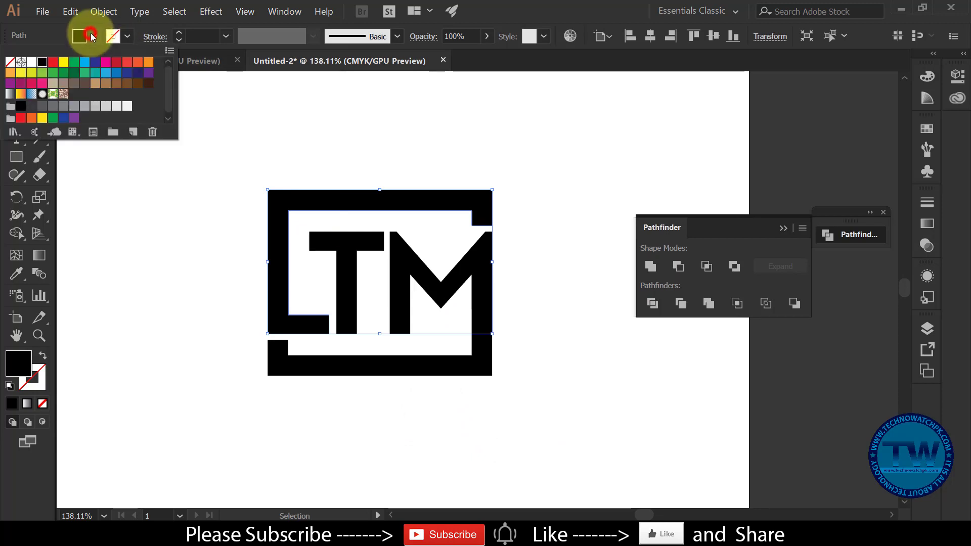
left_click(20, 133)
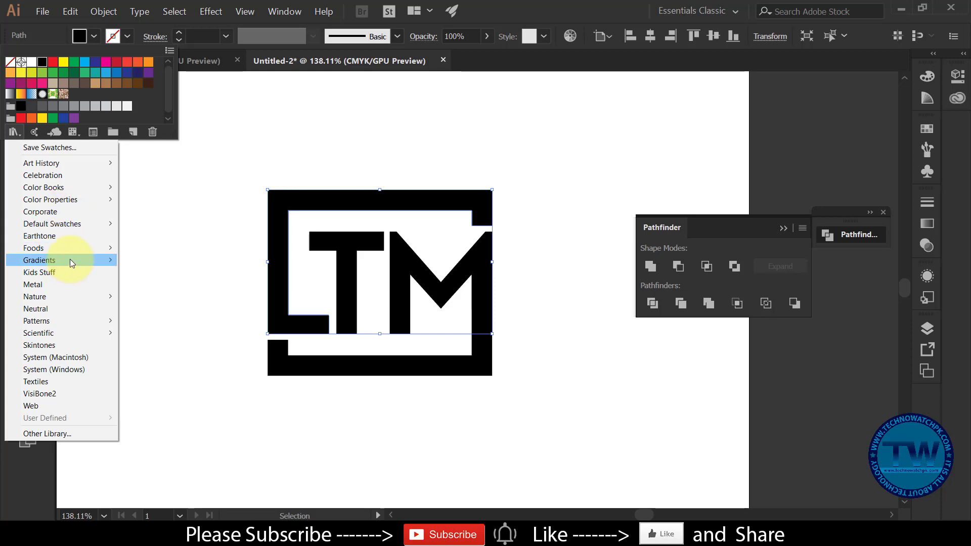
mouse_move(70, 260)
left_click(171, 260)
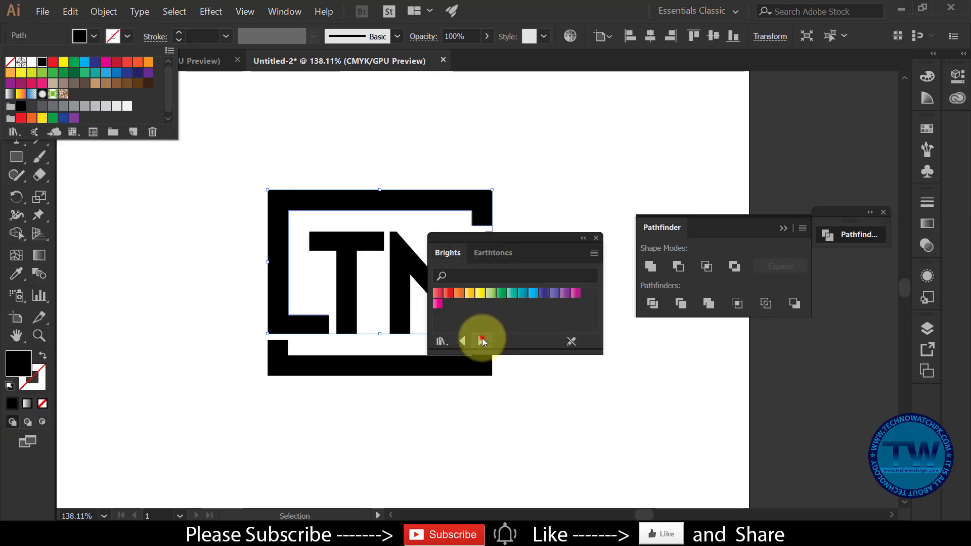
left_click(482, 340)
left_click(481, 340)
left_click(481, 341)
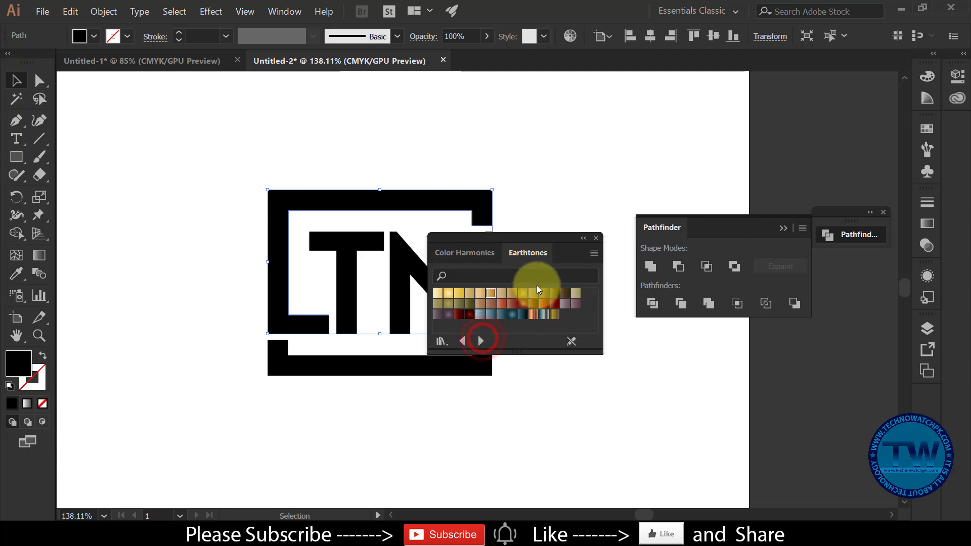
Try several gold Earthtones gradients on the upper L shape, settling on Earthtone 7 Radial, and give the T the same fill.
left_click(522, 293)
left_click(505, 295)
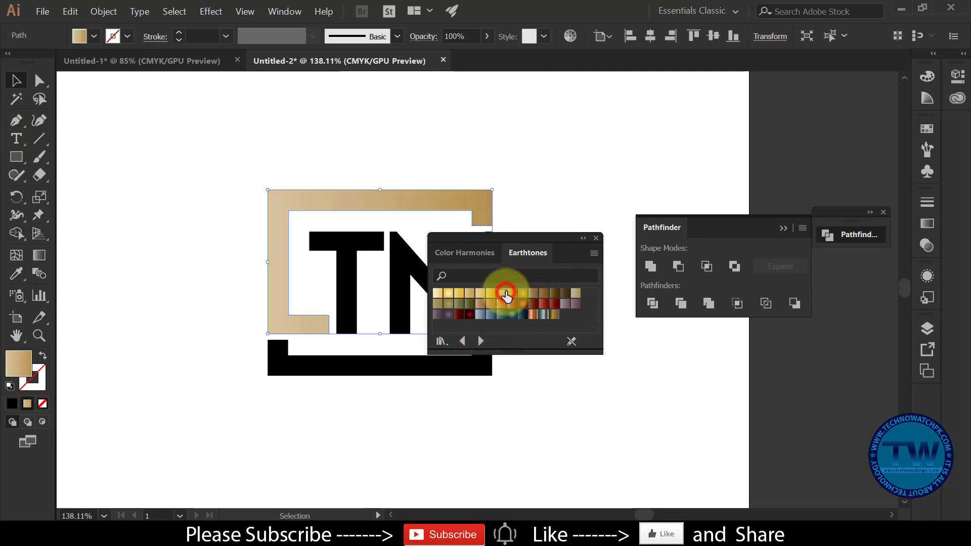
left_click(513, 294)
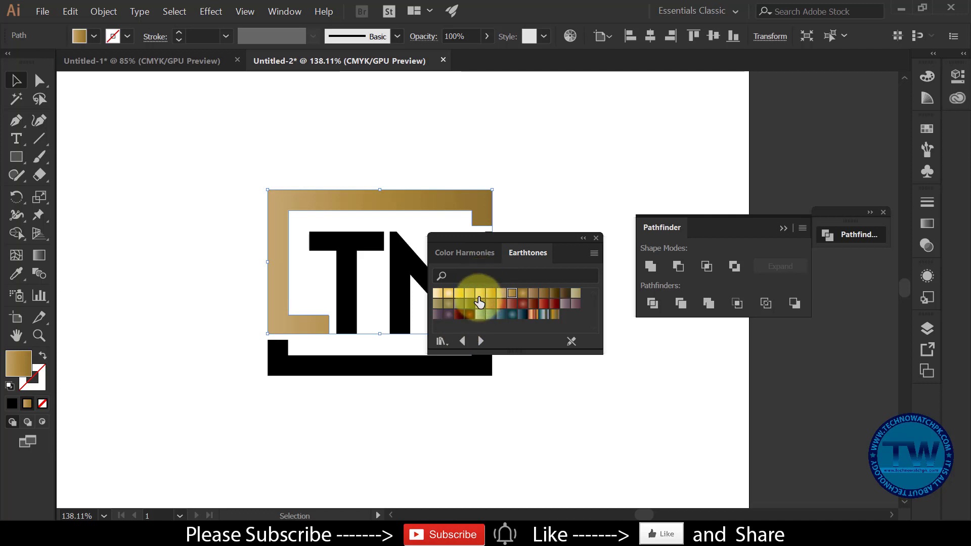
left_click(521, 294)
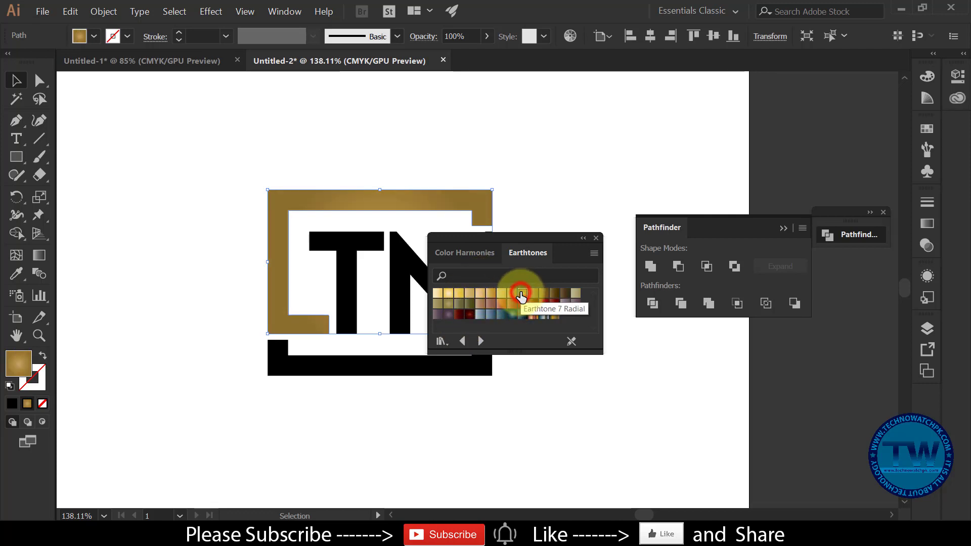
left_click(345, 263)
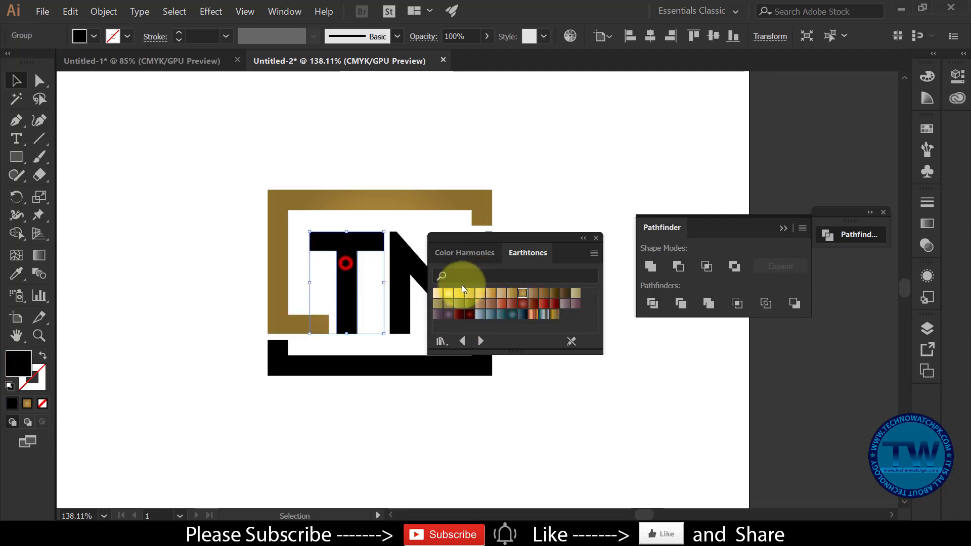
left_click(522, 293)
left_click(544, 175)
key("ctrl+minus")
left_click_drag(275, 347, 221, 344)
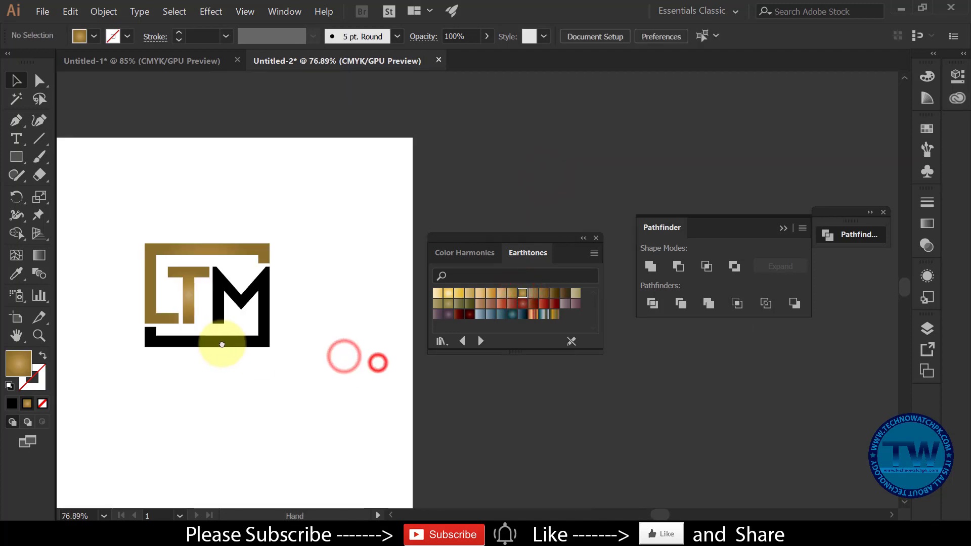
Fill the upper L shape and the T together with the linear gold Earthtone 7 gradient.
left_click(204, 306, "ctrl")
left_click_drag(129, 174, 174, 309)
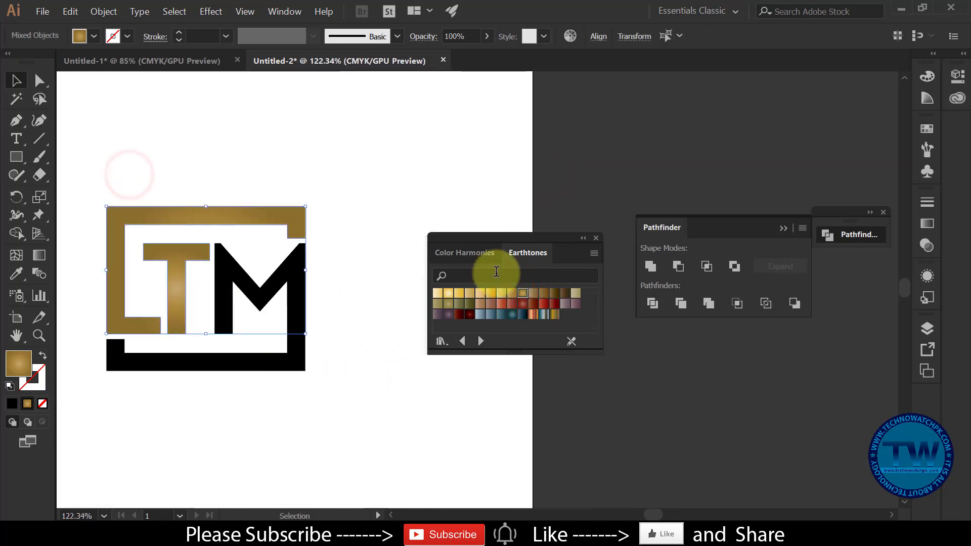
left_click(490, 294)
left_click(498, 296)
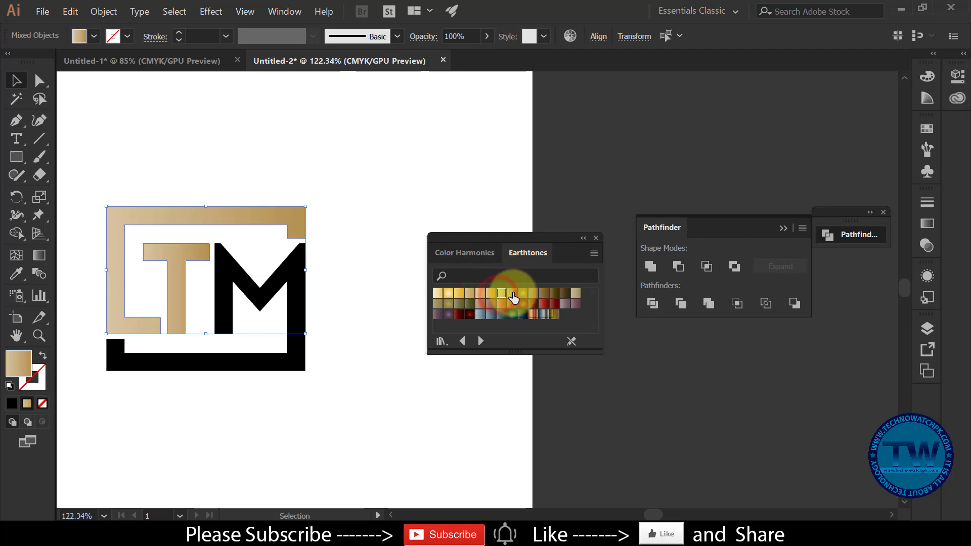
left_click(514, 293)
left_click(408, 364)
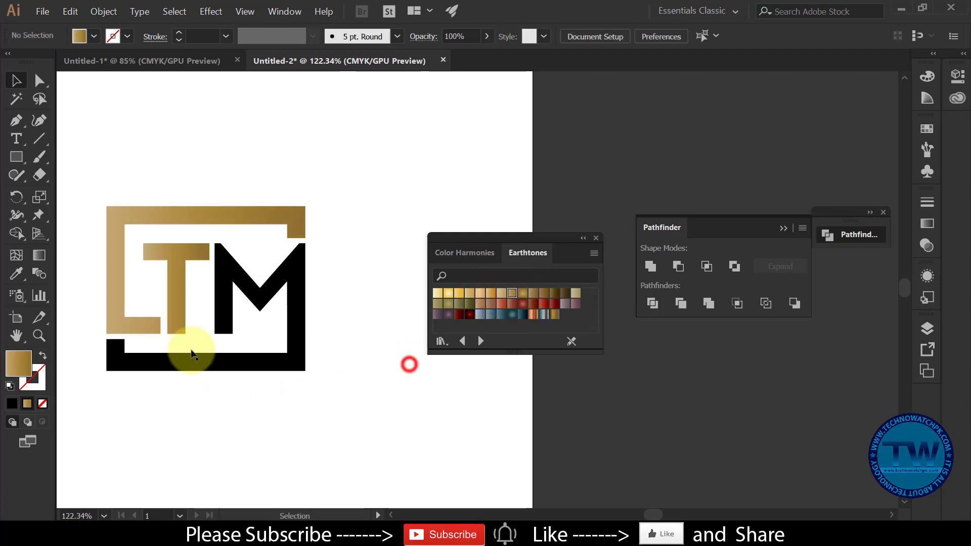
Try the red-brown Earthtone 20 gradient on the upper L shape and the T.
left_click(343, 410, "ctrl+alt")
left_click(206, 368, "ctrl+alt")
left_click(314, 379, "ctrl+alt")
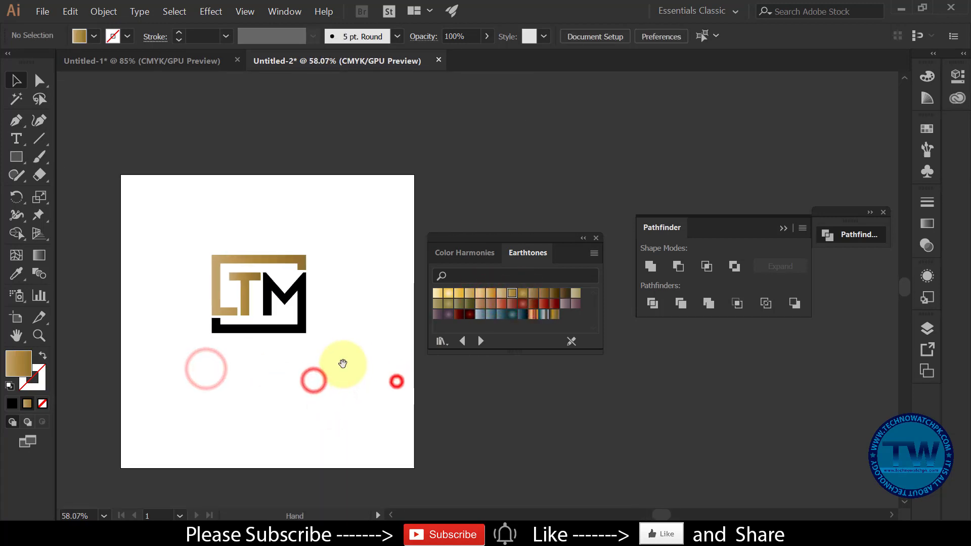
left_click(347, 379, "ctrl")
left_click(348, 386, "ctrl+alt")
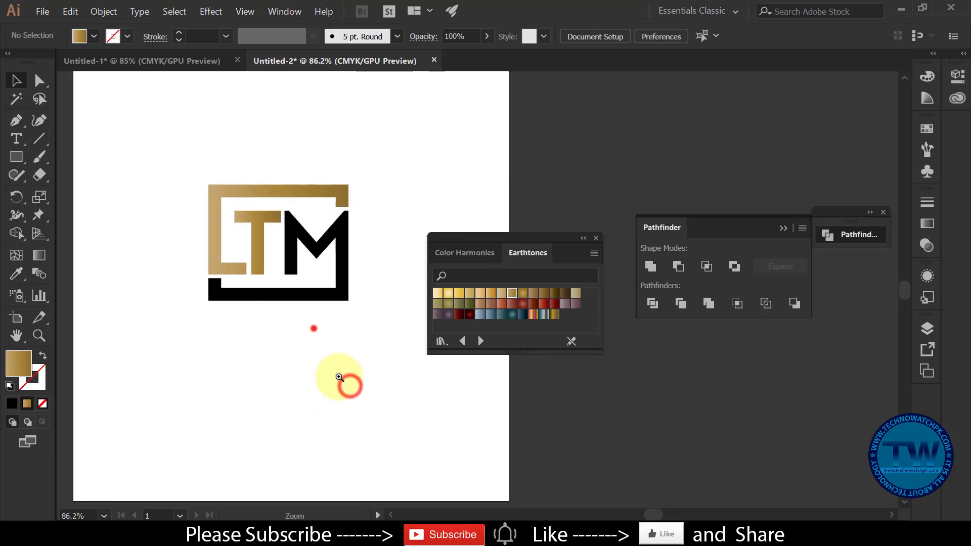
left_click(314, 329, "ctrl")
left_click(209, 141)
left_click(242, 177, "shift")
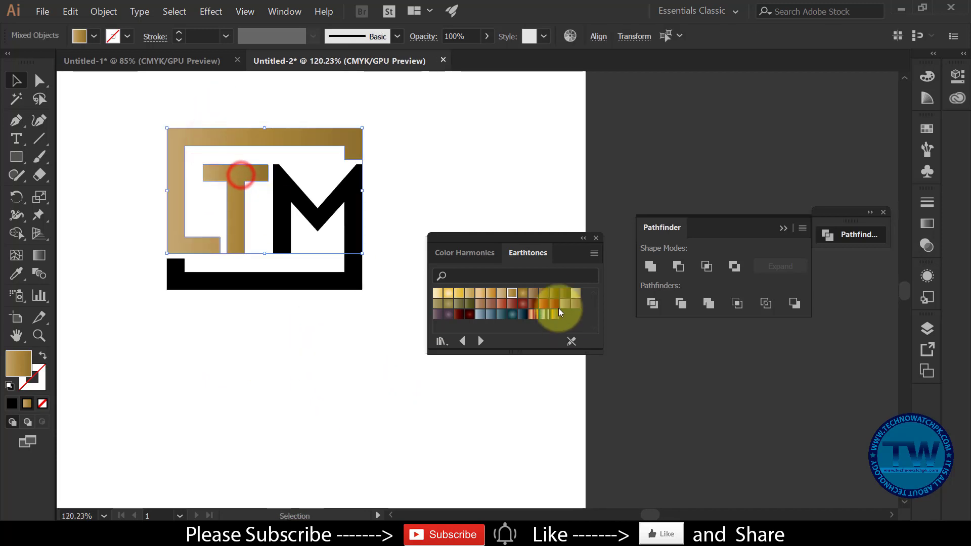
left_click(534, 305)
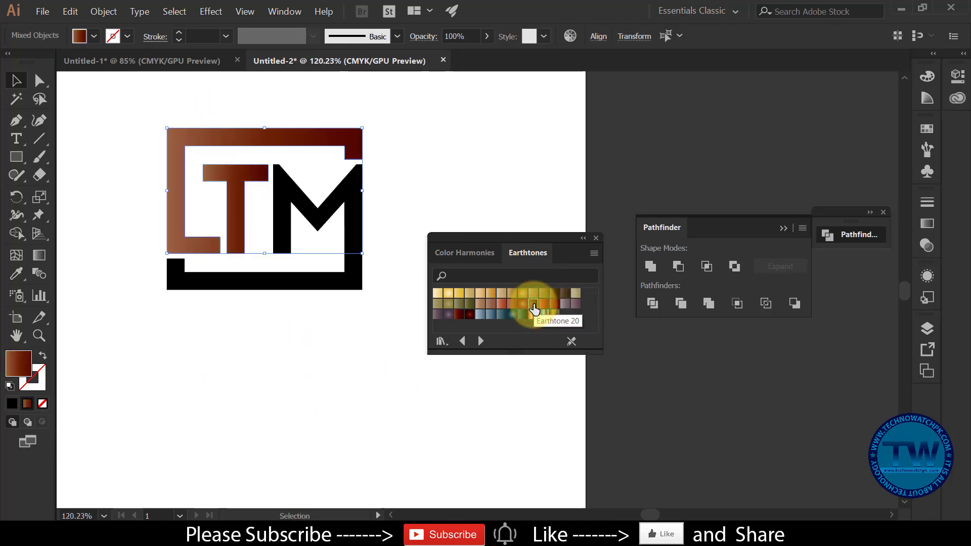
Try a dark teal Earthtones gradient on the united M shape and review the whole logo.
left_click(336, 205)
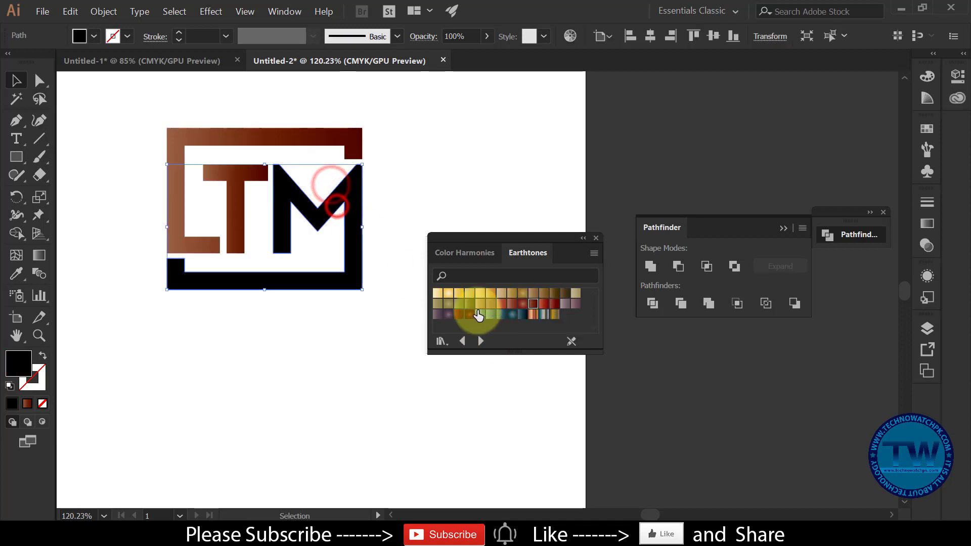
left_click(509, 316)
left_click(501, 316)
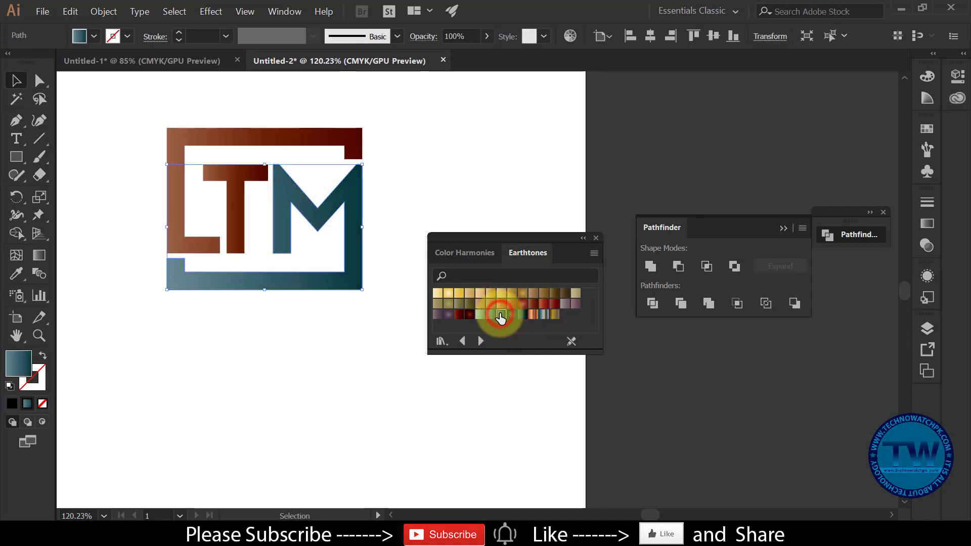
left_click(351, 348)
left_click_drag(314, 390, 238, 369)
left_click_drag(343, 373, 292, 353)
left_click_drag(241, 272, 314, 376)
left_click(314, 377, "alt")
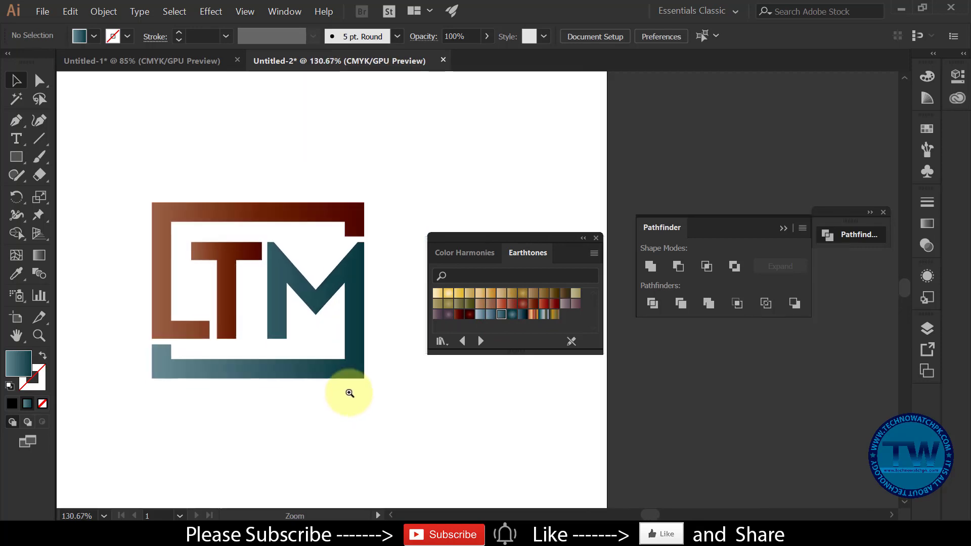
Undo the teal fill on the M shape and the red-brown fill on the L shape and the T.
key("ctrl+z")
key("ctrl+z")
key("ctrl+z")
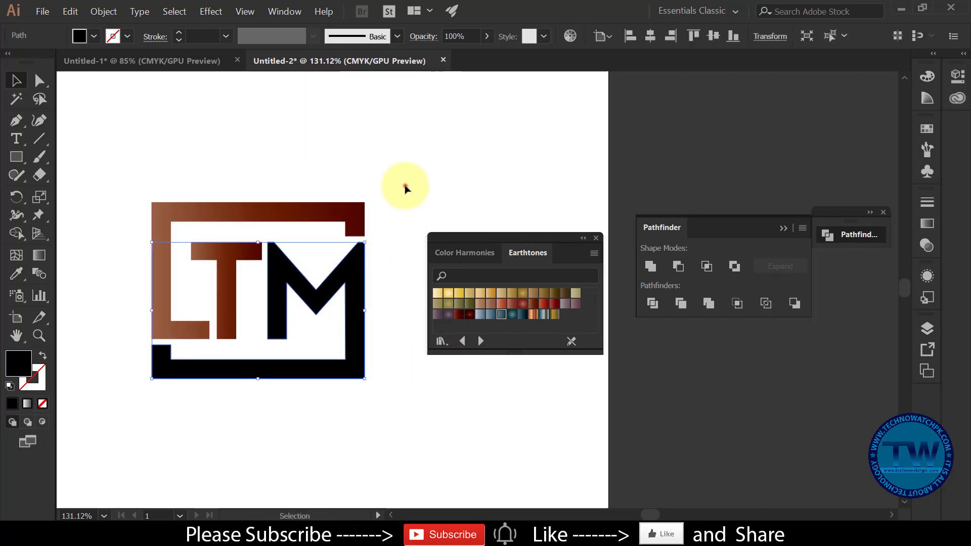
key("ctrl+z")
key("ctrl+z")
key("ctrl+z")
scroll(315, 364, "up", 2)
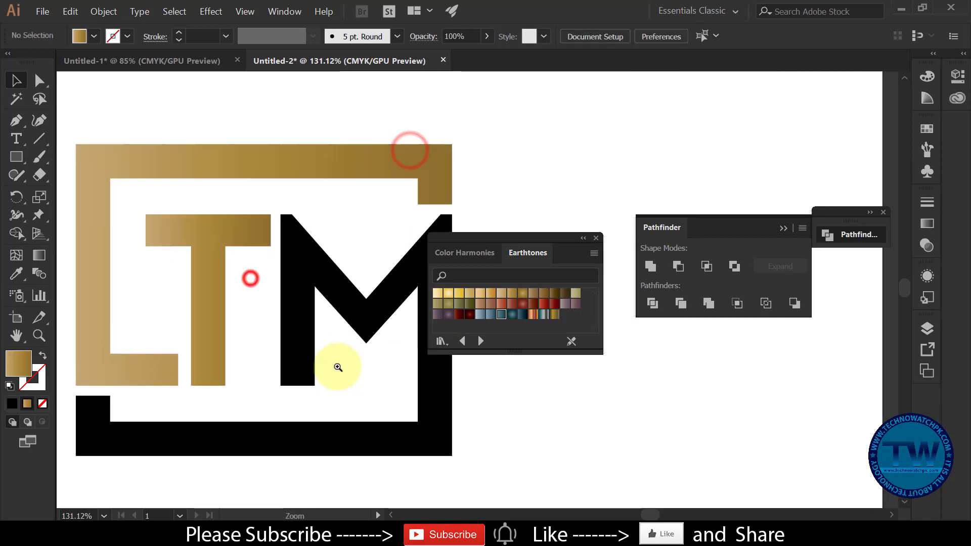
scroll(261, 326, "down", 1)
Try the Earthtone 7 Radial gradient on the upper L shape, and reapply the linear Earthtone 7 gradient.
left_click(219, 198)
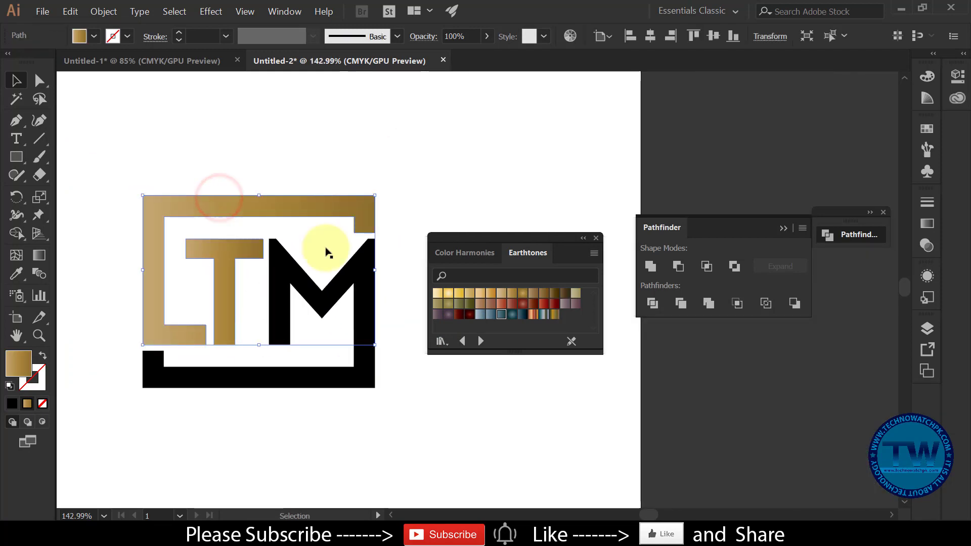
left_click(520, 297)
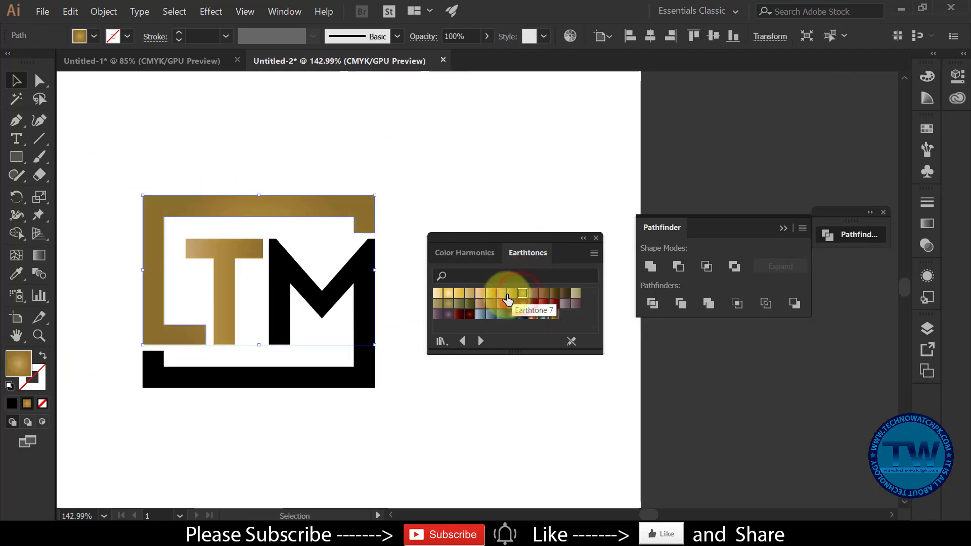
left_click(512, 295)
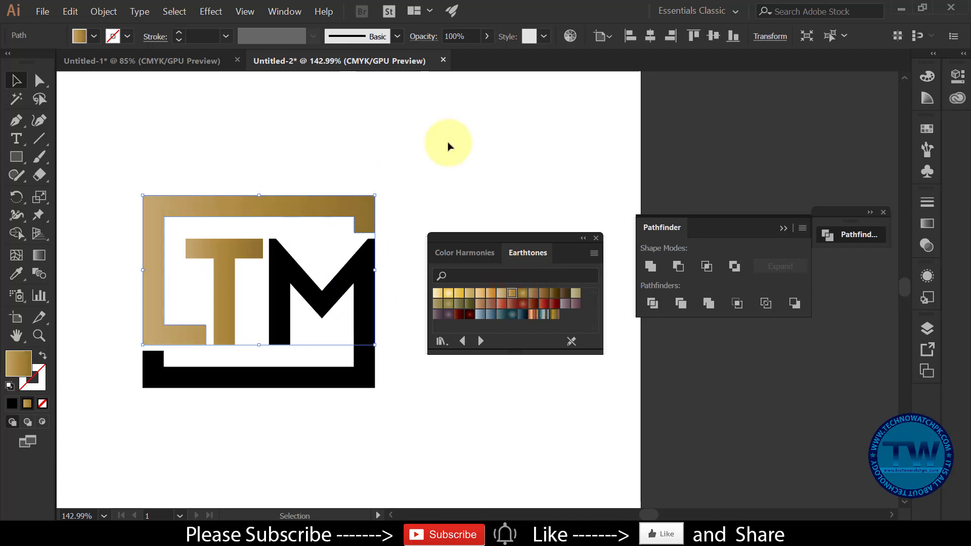
left_click(228, 150)
Group the gold upper L shape and the T into one object.
left_click(227, 245)
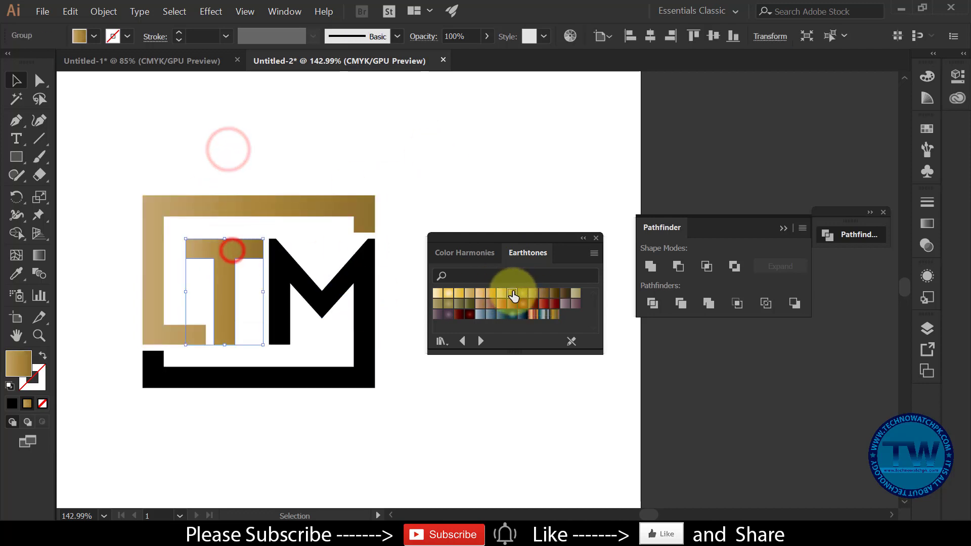
left_click(246, 199, "shift")
left_click_drag(224, 190, 260, 217)
right_click(250, 192)
left_click(279, 268)
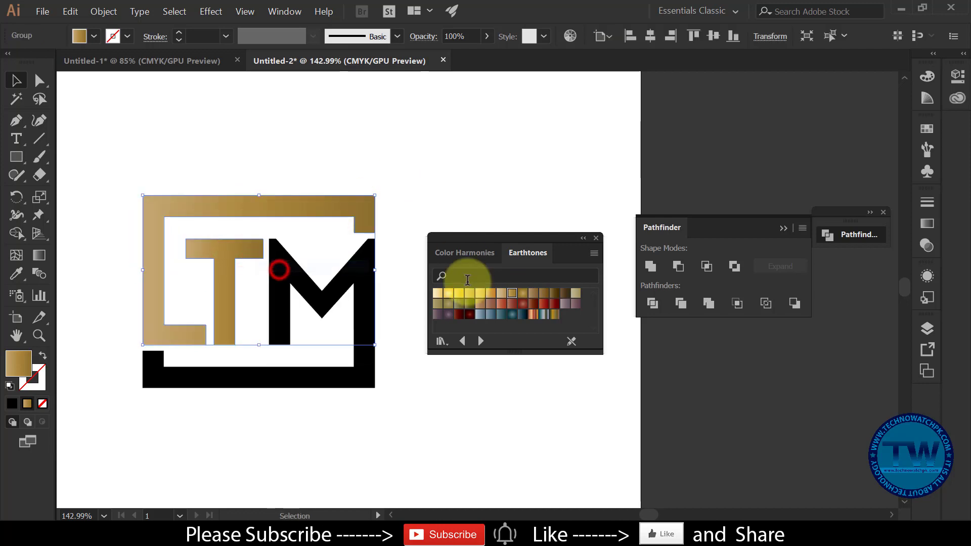
Try a brighter orange-gold Earthtones gradient on the L and T group, and reapply the darker Earthtone 7 gradient.
left_click(495, 295)
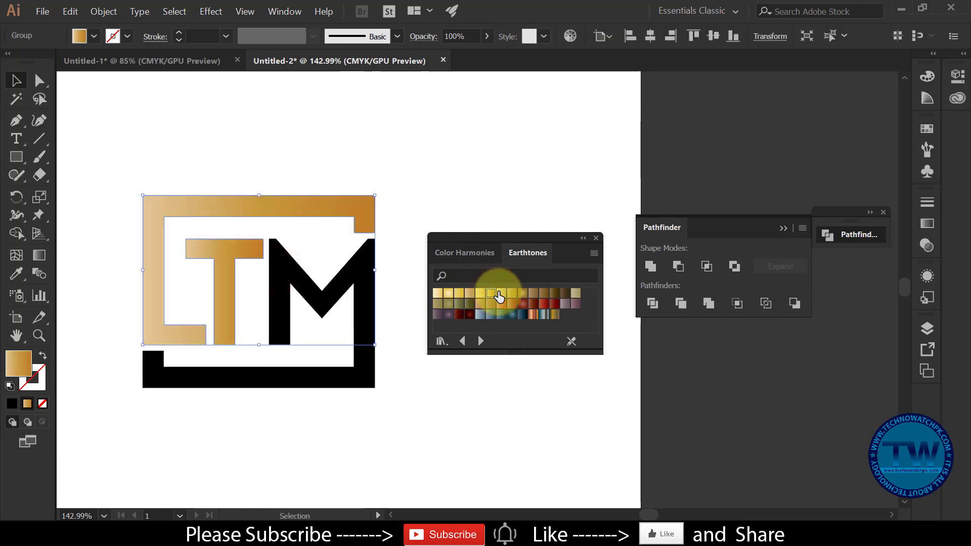
left_click(505, 294)
left_click(515, 294)
Try running the gold gradient vertically across the L and T group, from the upper bar down to the base of the letters.
key("g")
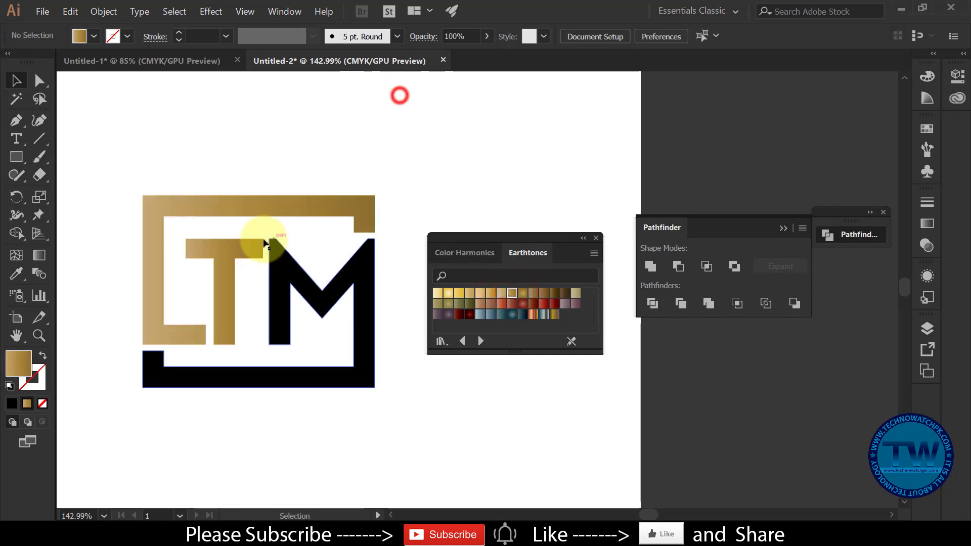
left_click_drag(212, 190, 236, 327)
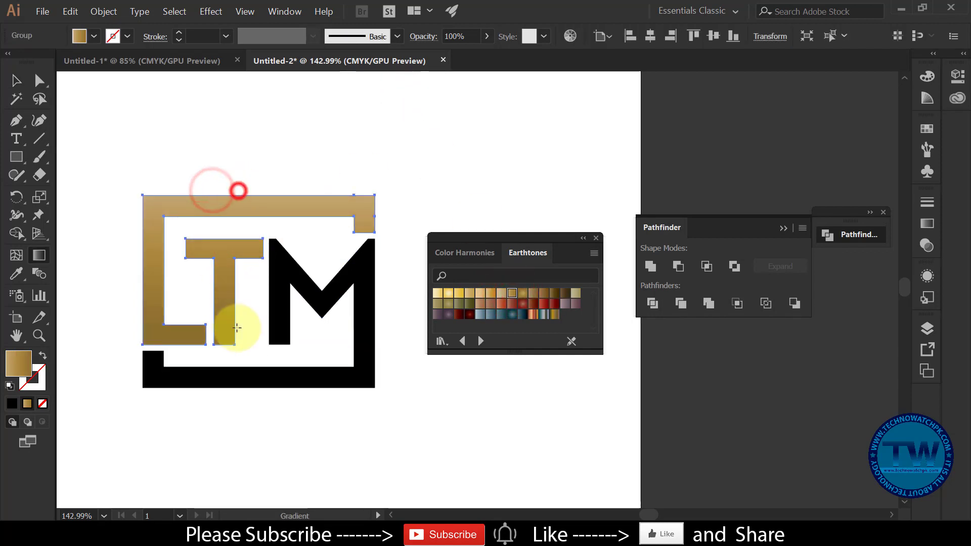
left_click_drag(206, 160, 206, 241)
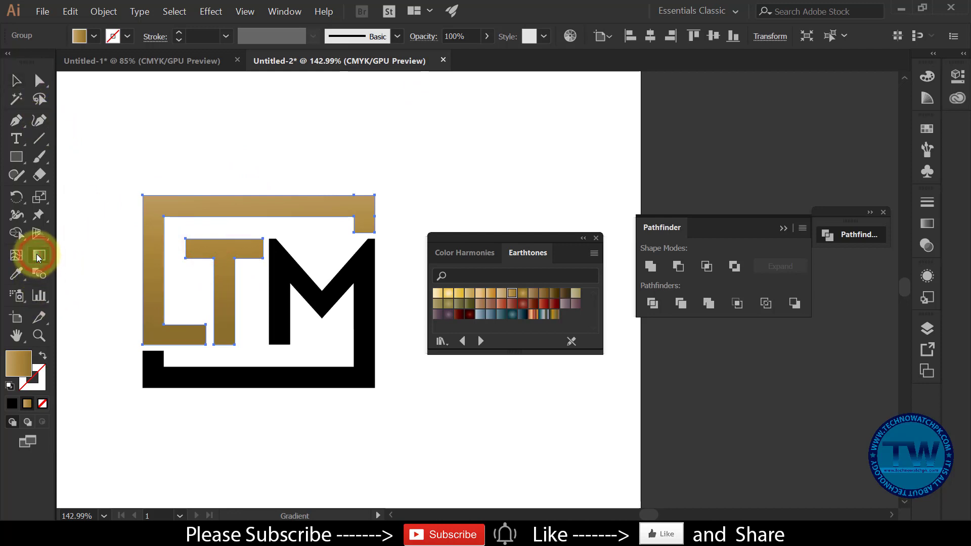
left_click_drag(247, 196, 242, 304)
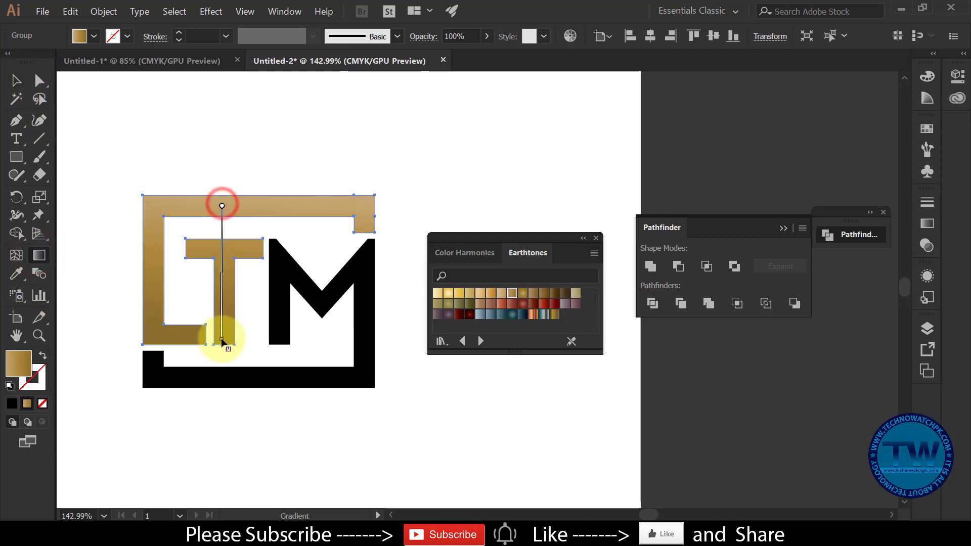
left_click_drag(226, 349, 226, 349)
left_click(16, 80)
left_click(234, 137)
left_click(260, 314, "ctrl+alt")
left_click(354, 320, "ctrl")
Redraw the gold gradient on the L and T group along a steep diagonal, from above the upper bar to just below the black frame.
left_click(173, 203)
key("g")
left_click_drag(205, 138, 216, 260)
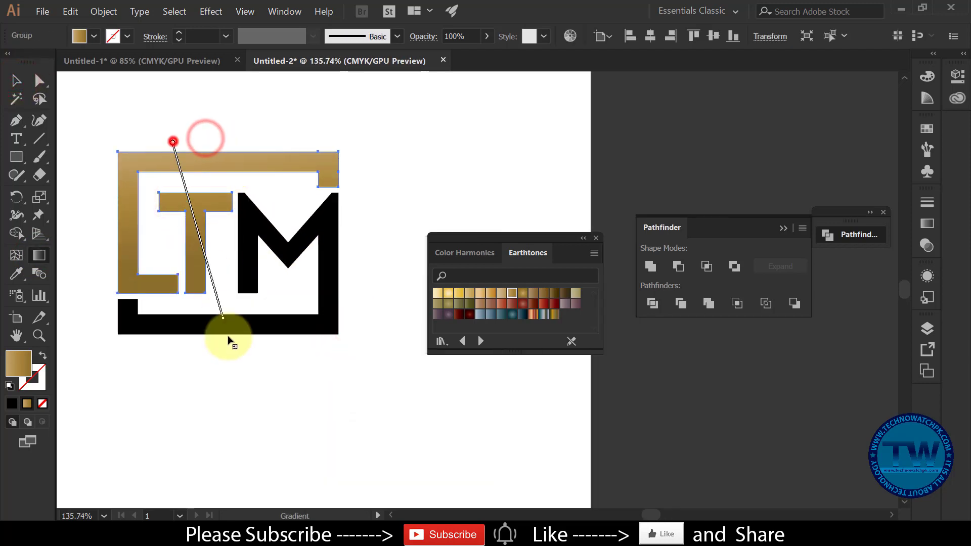
left_click_drag(226, 322, 227, 343)
left_click(17, 80)
left_click(225, 123)
Review the whole logo with its slanted gradient at different magnifications, and undo the trial move of a logo piece.
left_click(345, 306, "ctrl+alt")
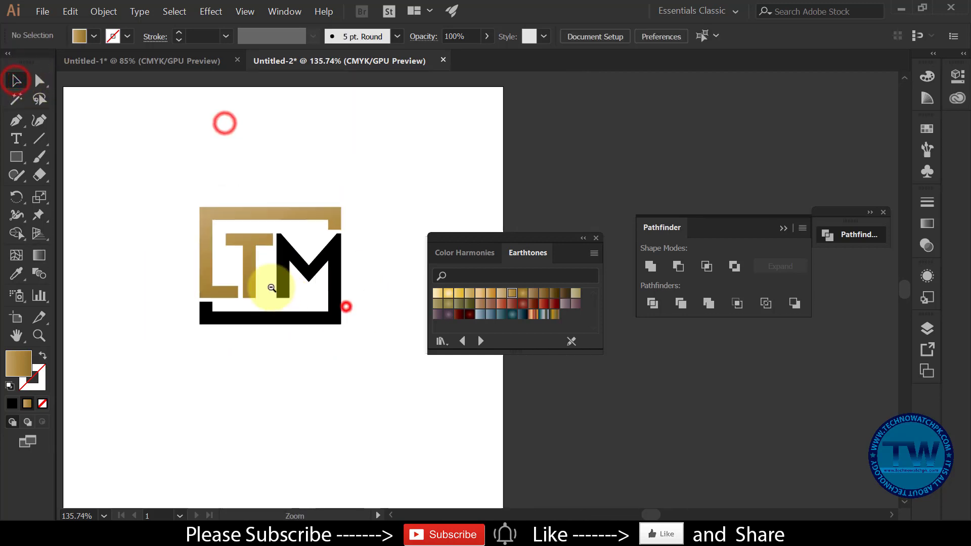
left_click(301, 362, "ctrl")
left_click(256, 244, "ctrl")
left_click_drag(366, 389, 312, 330)
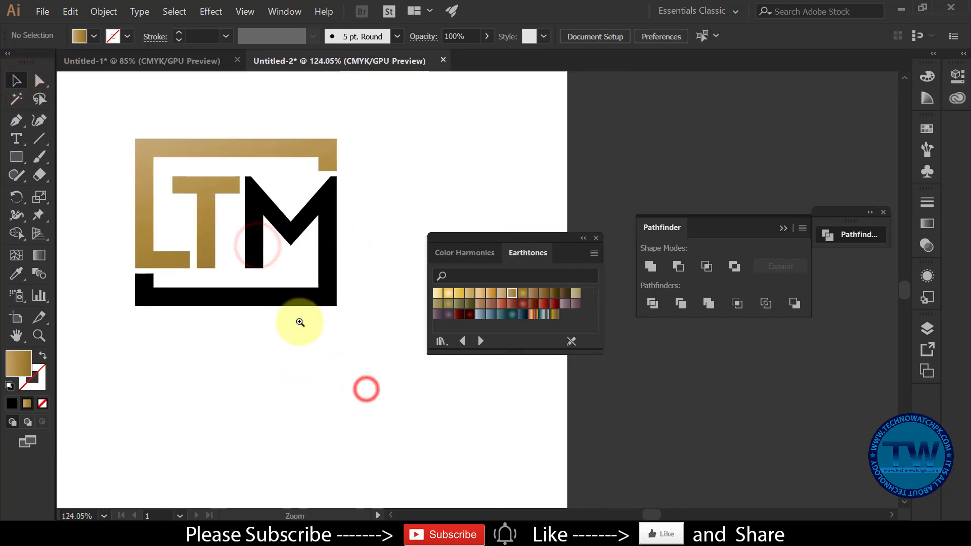
left_click(301, 321, "ctrl+alt")
left_click_drag(263, 259, 278, 276)
key("ctrl+z")
left_click_drag(207, 171, 330, 355)
left_click(267, 192)
left_click(290, 315)
left_click(227, 219, "ctrl")
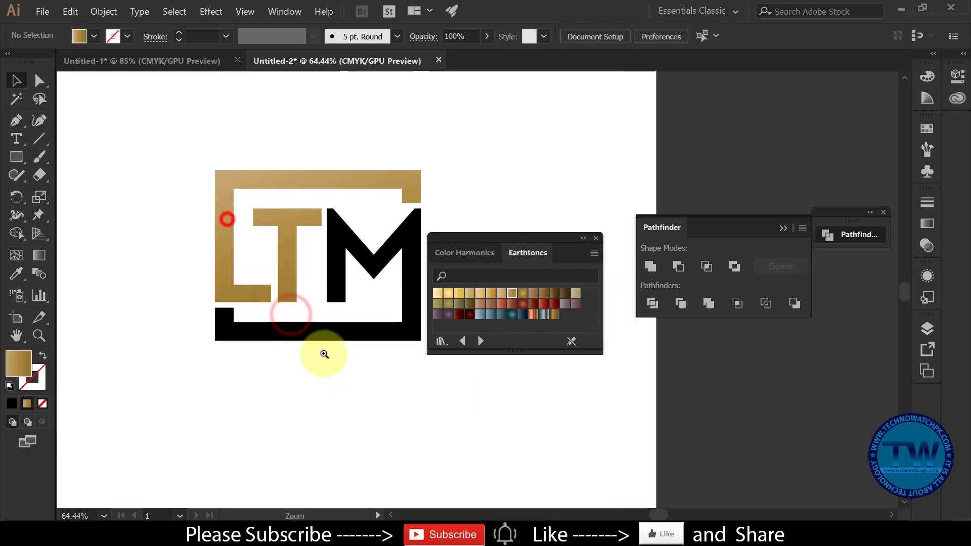
left_click(324, 354, "ctrl")
Group the gold L and T with the black M shape as one logo.
left_click_drag(130, 121, 334, 393)
right_click(273, 231)
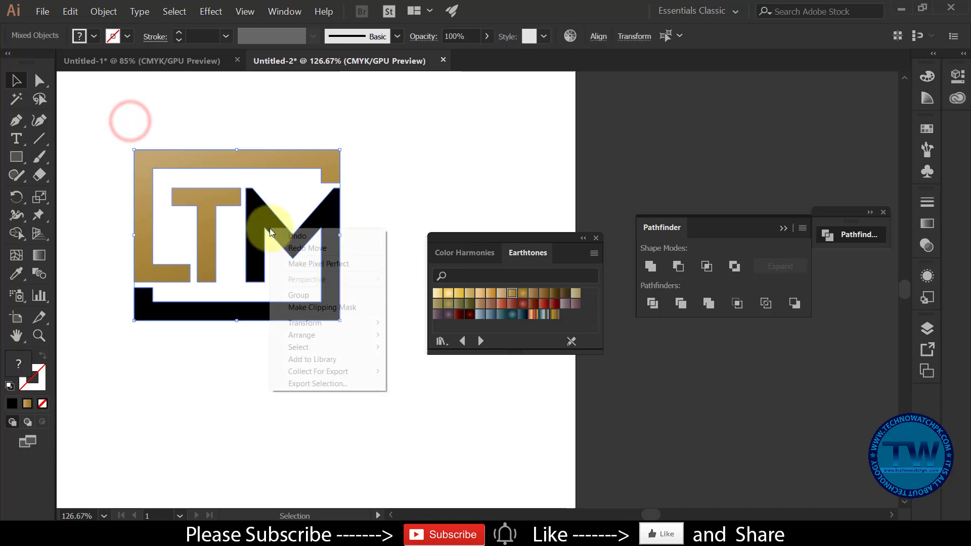
left_click(298, 295)
Scale the grouped logo down to about three quarters of its size and check it on the artboard.
left_click(348, 407, "ctrl+alt")
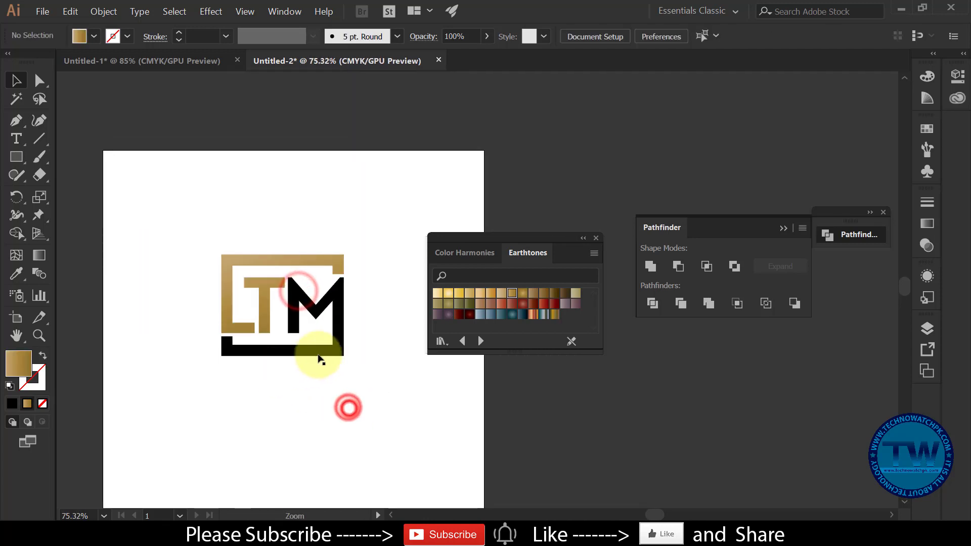
left_click(322, 353)
left_click_drag(330, 347, 408, 411)
left_click(341, 397)
left_click(261, 303, "ctrl")
left_click(360, 391, "ctrl+alt")
left_click_drag(394, 361, 299, 348)
left_click_drag(310, 252, 386, 373)
left_click_drag(168, 369, 231, 348)
scroll(231, 348, "down", 5)
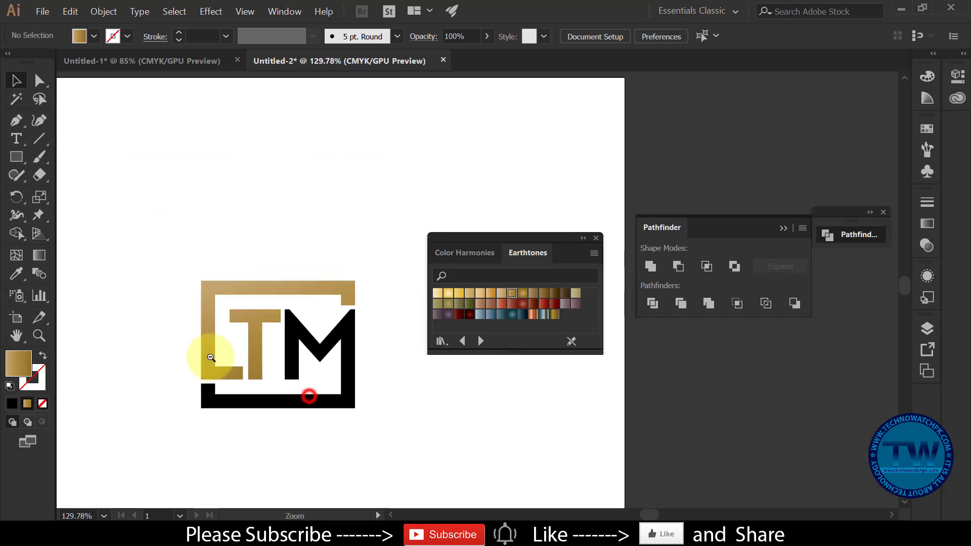
left_click_drag(193, 273, 289, 295)
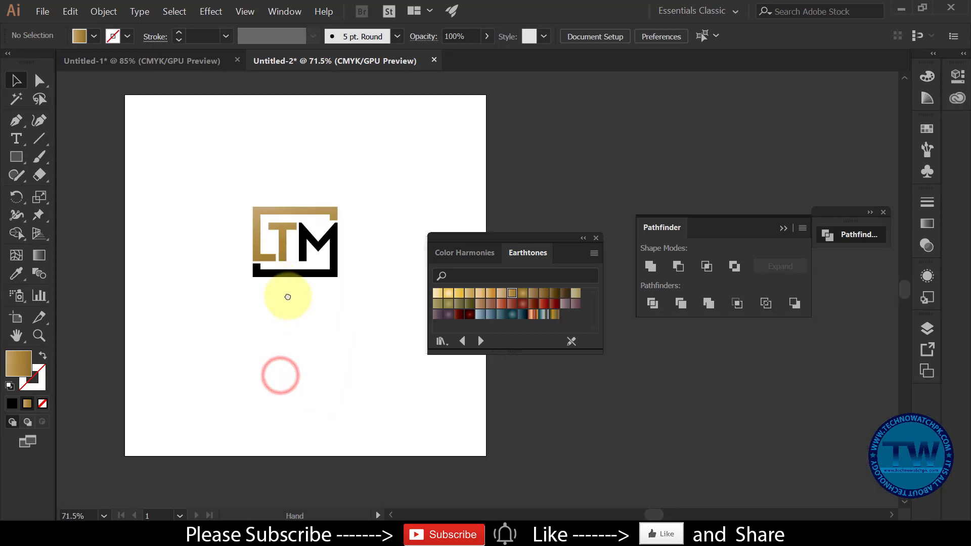
Move the grouped logo to the upper-right area of the artboard and take up the Rectangle tool.
left_click_drag(273, 213, 367, 177)
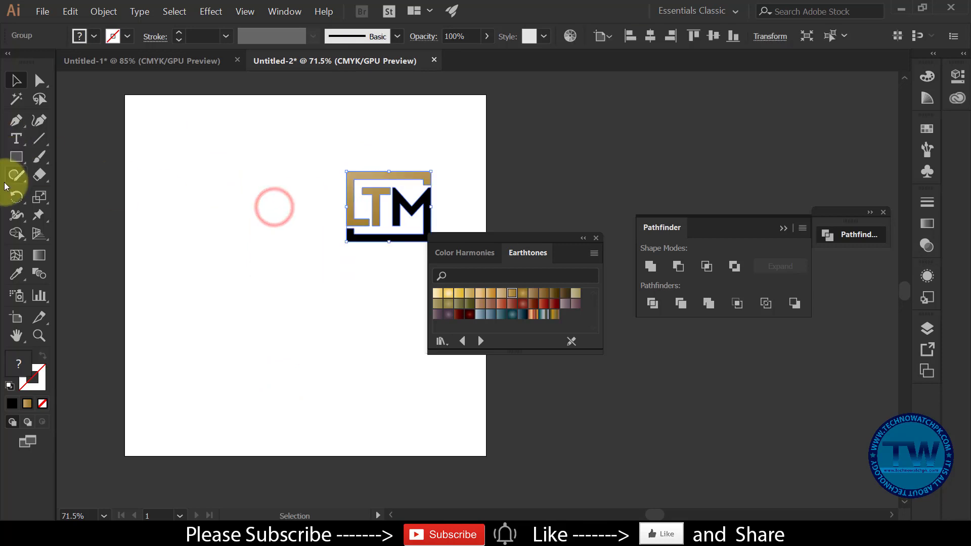
left_click(23, 161)
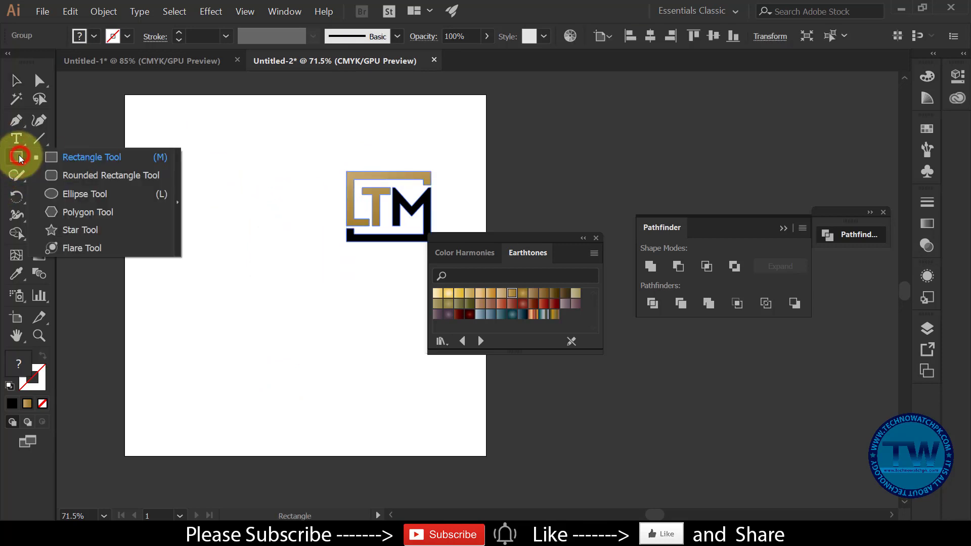